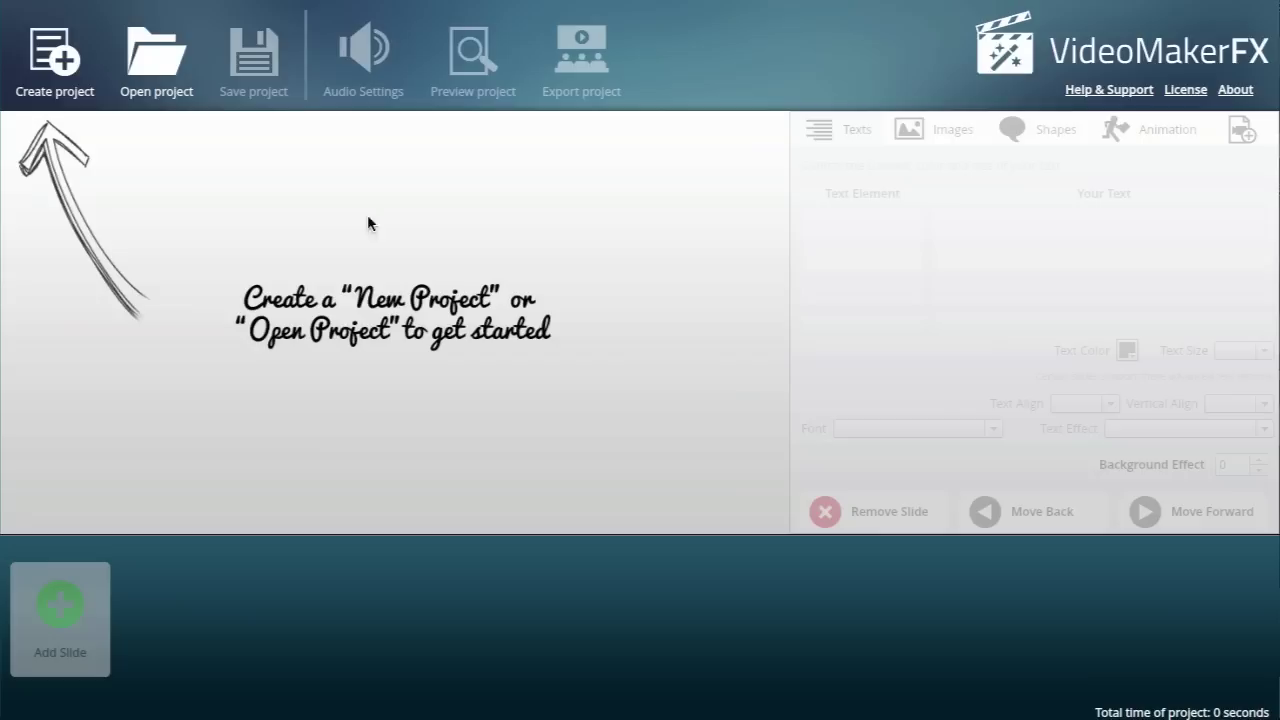
Step: Create a new empty project named 'FirstV'
left_click(62, 68)
left_click(613, 355)
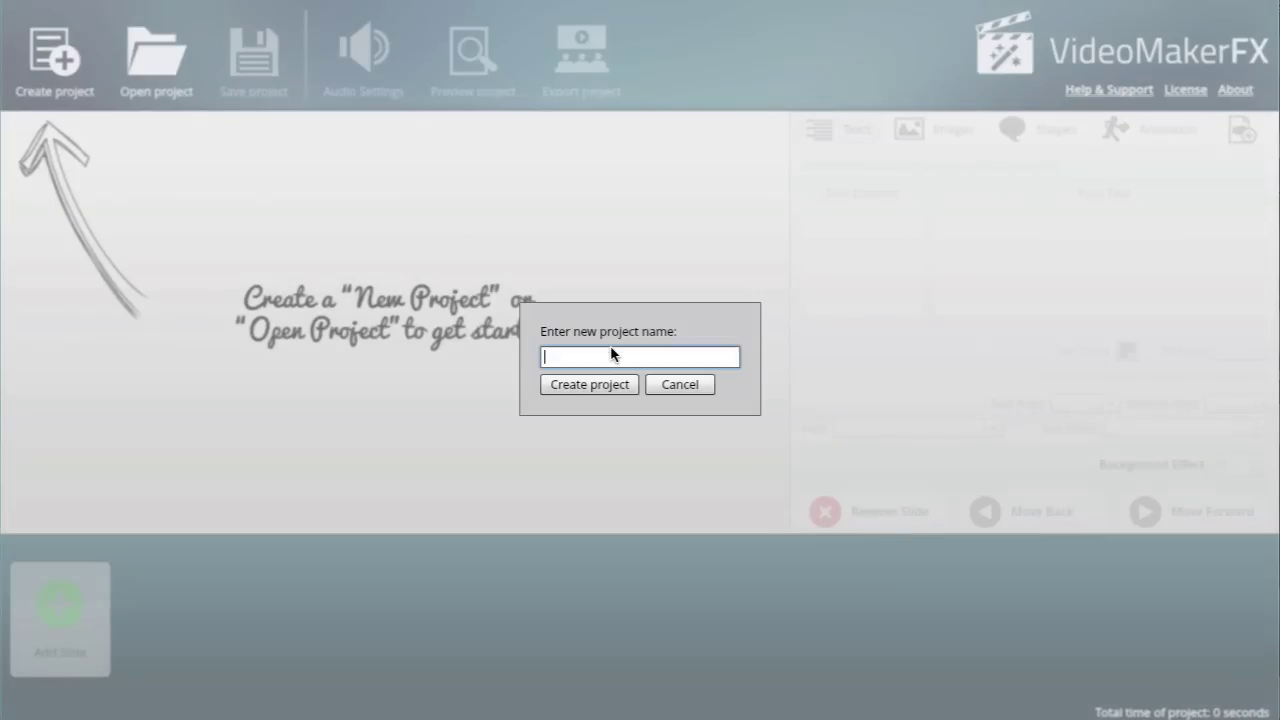
type("FirstVideo")
left_click(598, 386)
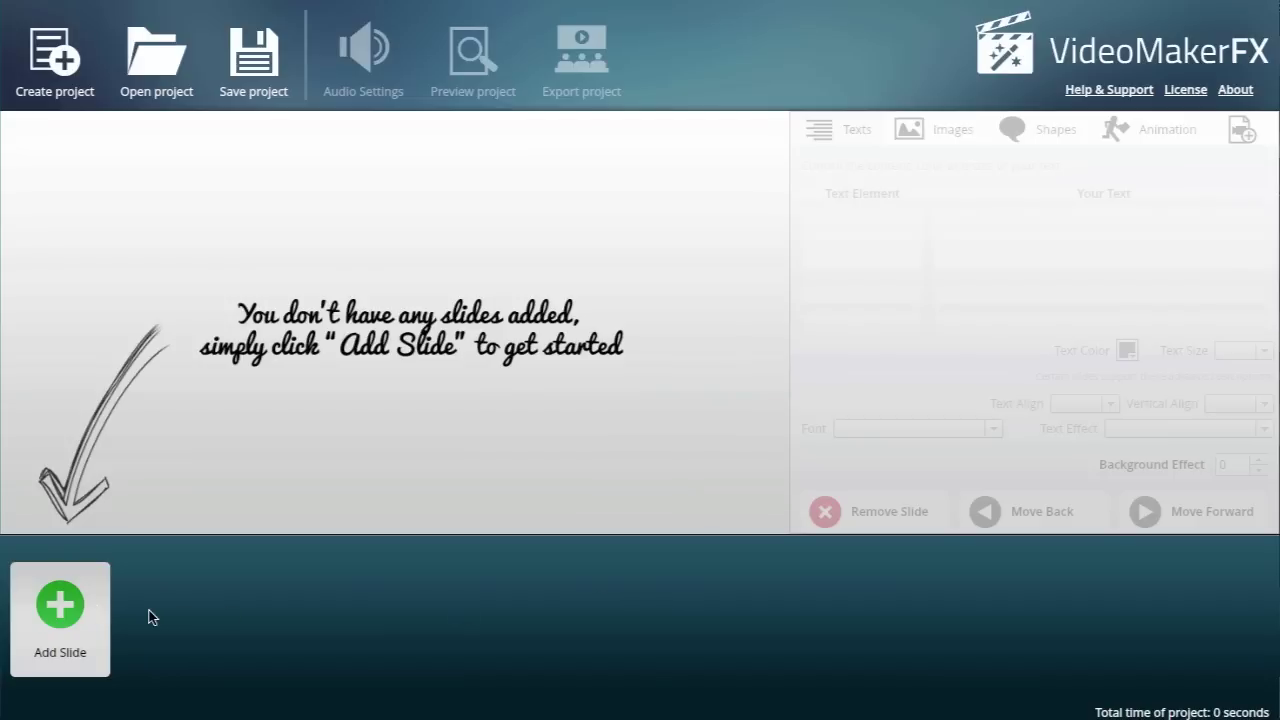
Step: Preview the EXPRESS Video Sales Letter layouts, from one central text to right image with two texts
left_click(62, 607)
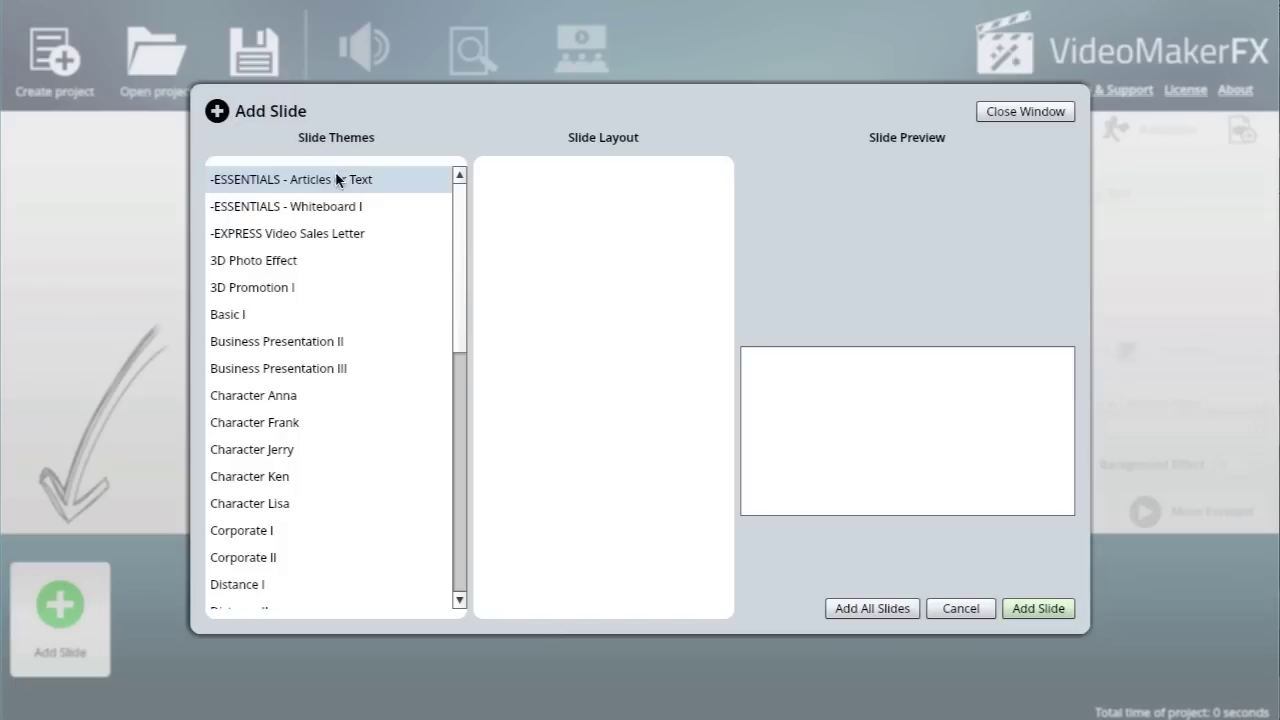
left_click(315, 236)
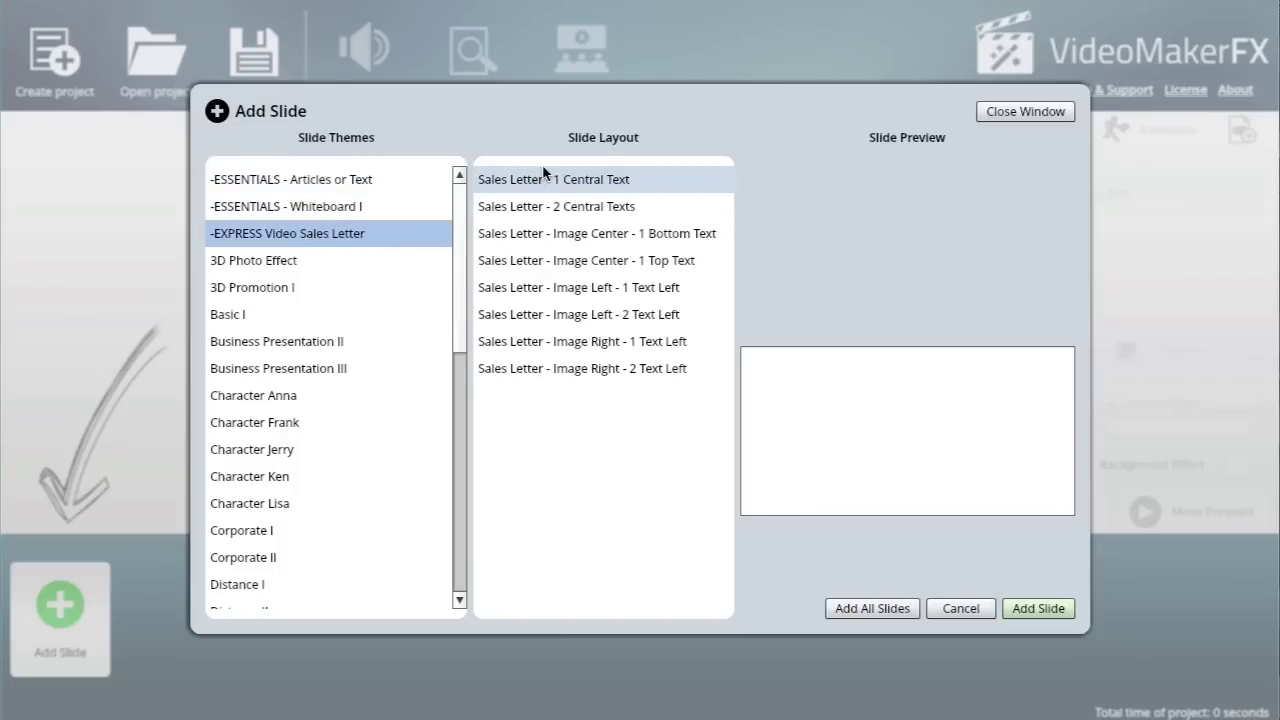
left_click(566, 180)
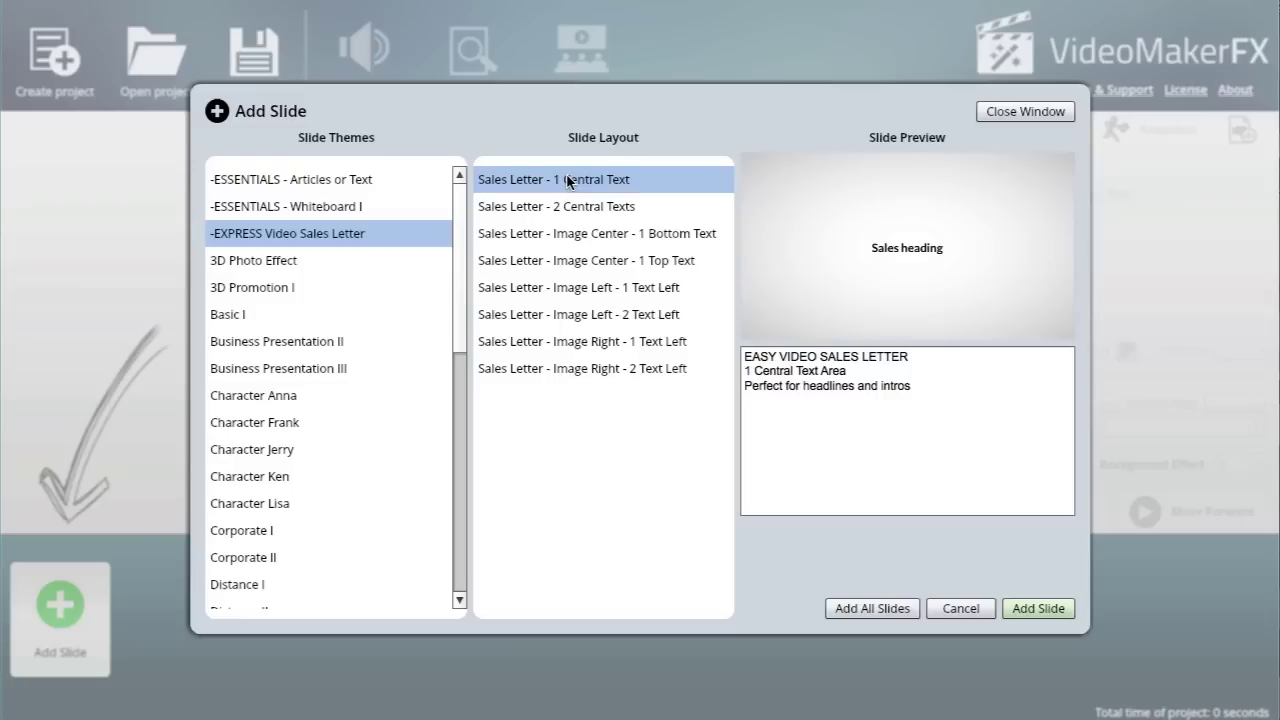
left_click(578, 201)
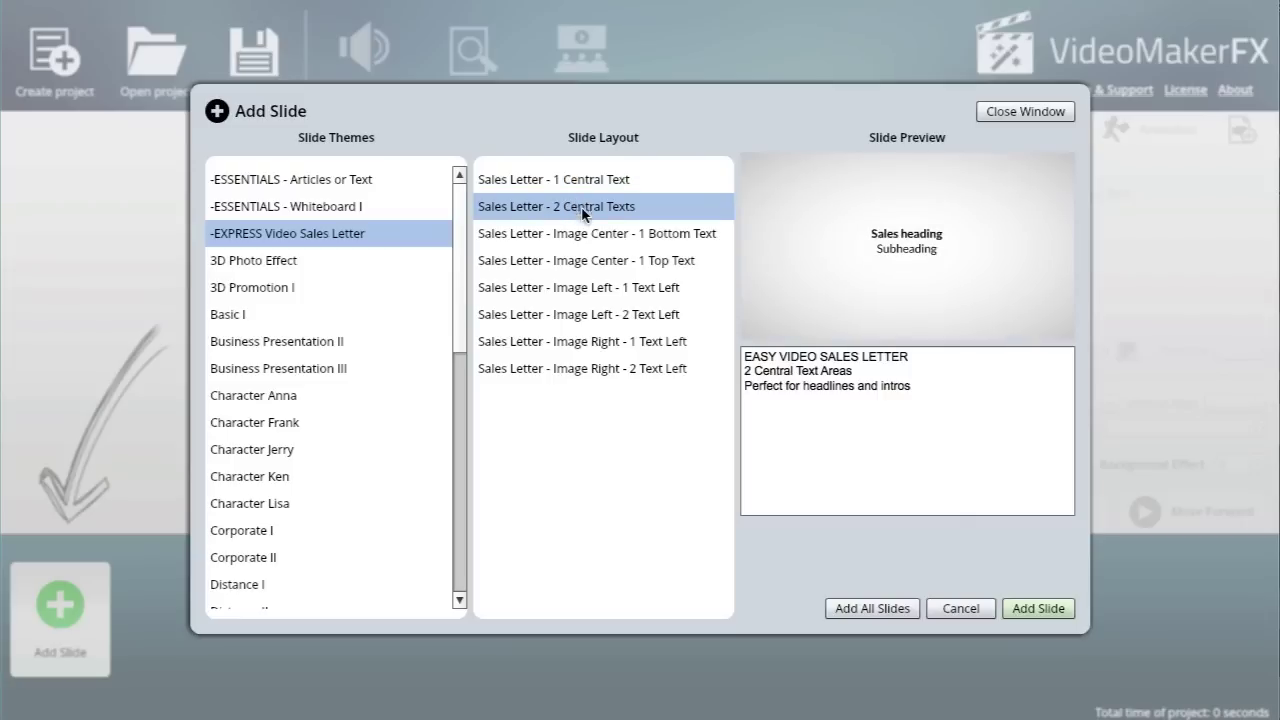
left_click(589, 236)
left_click(589, 286)
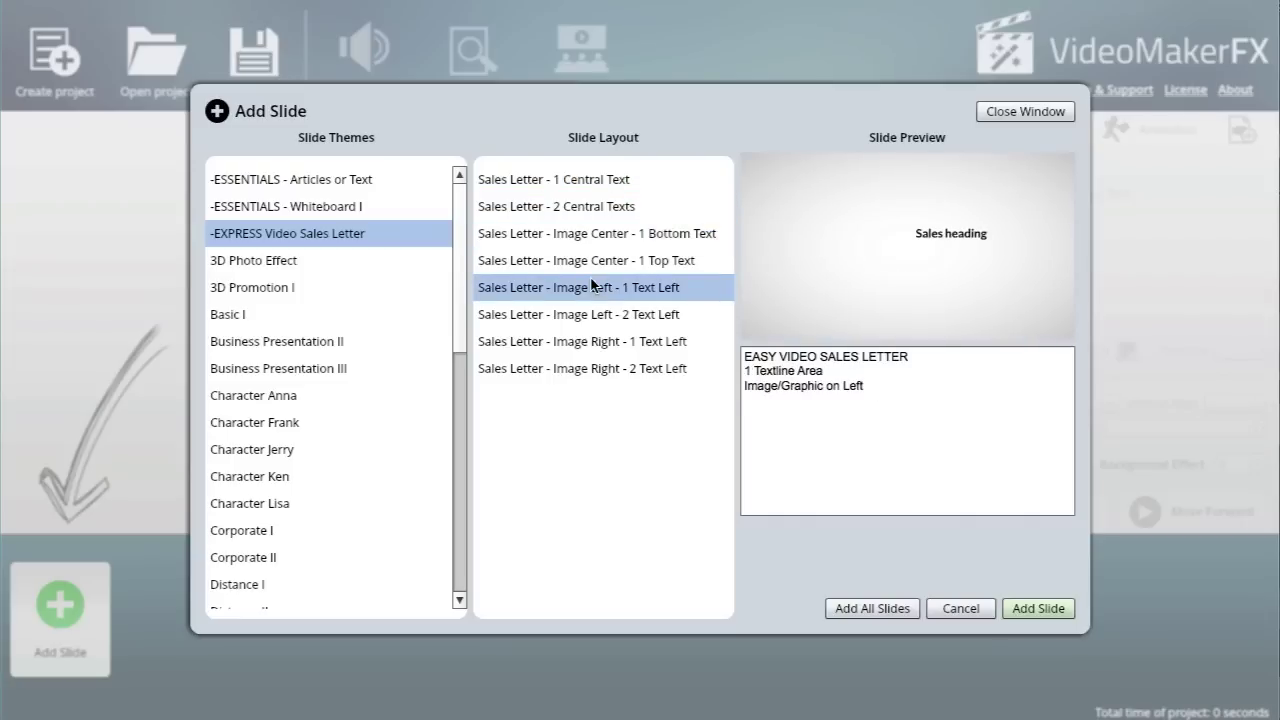
left_click(587, 313)
left_click(582, 343)
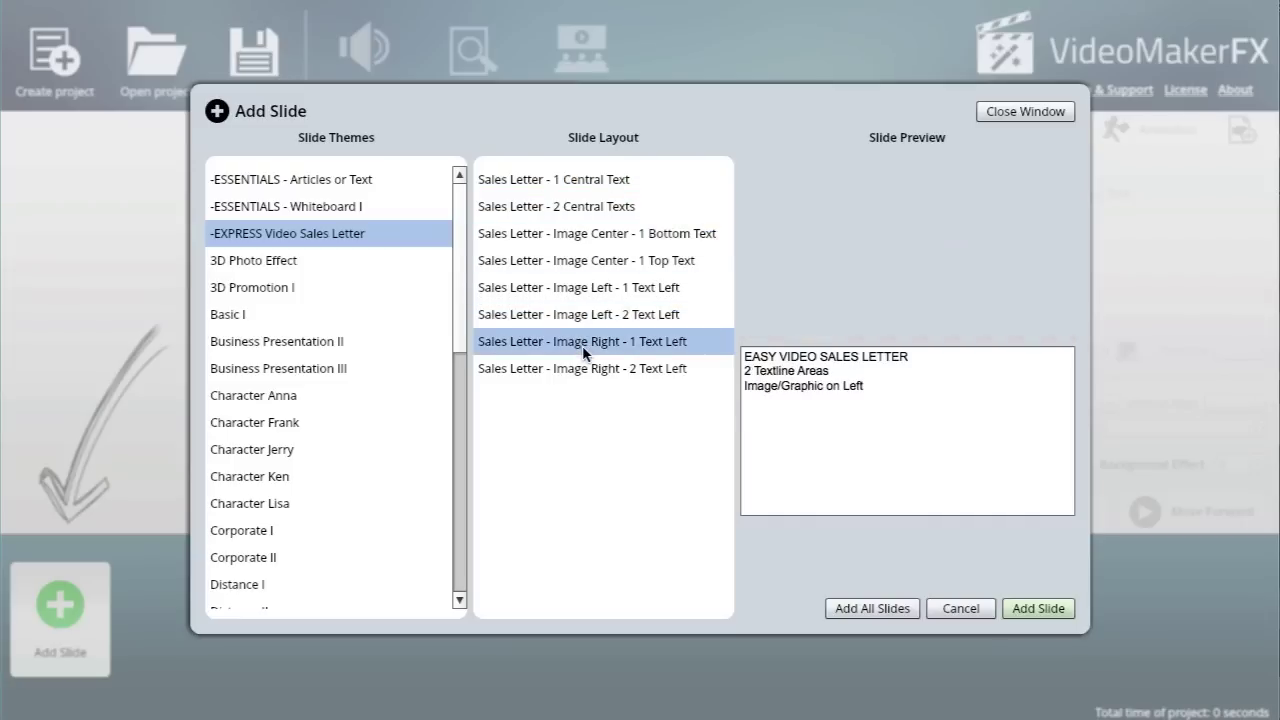
left_click(583, 378)
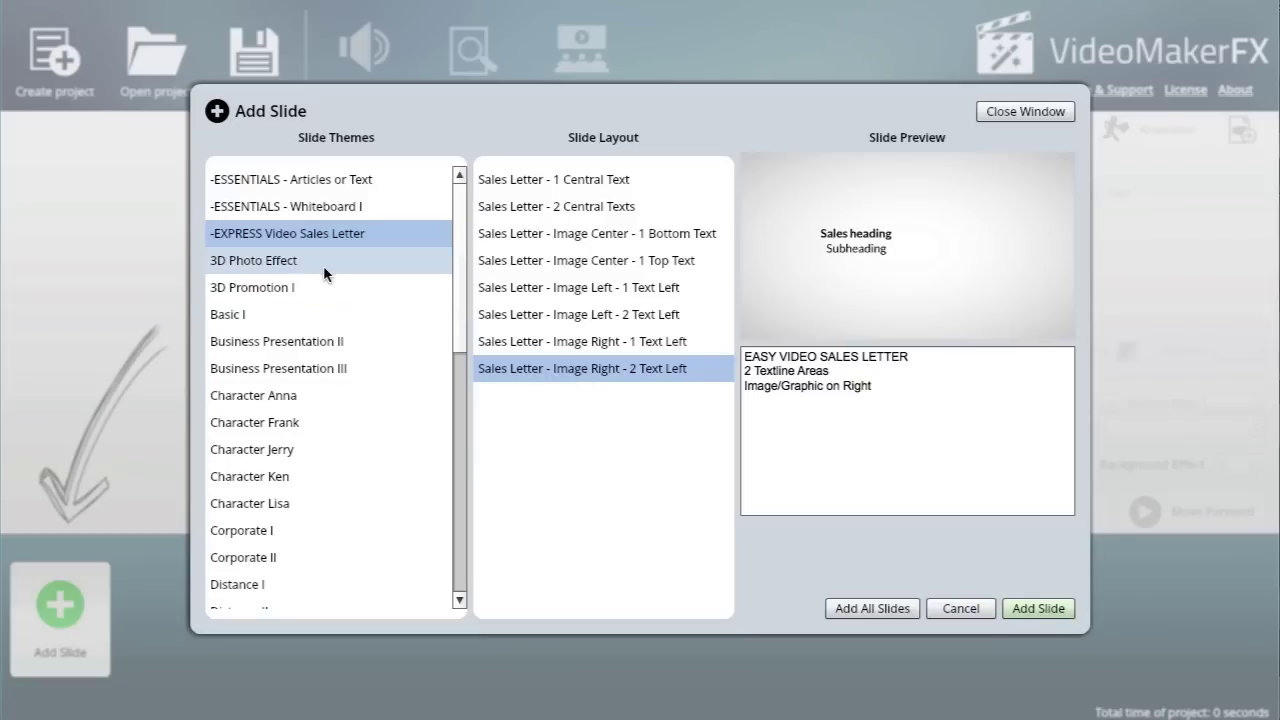
Step: Preview the ESSENTIALS Whiteboard I 10-, 6- and 8-second hand drawing layouts
left_click(336, 206)
left_click(487, 179)
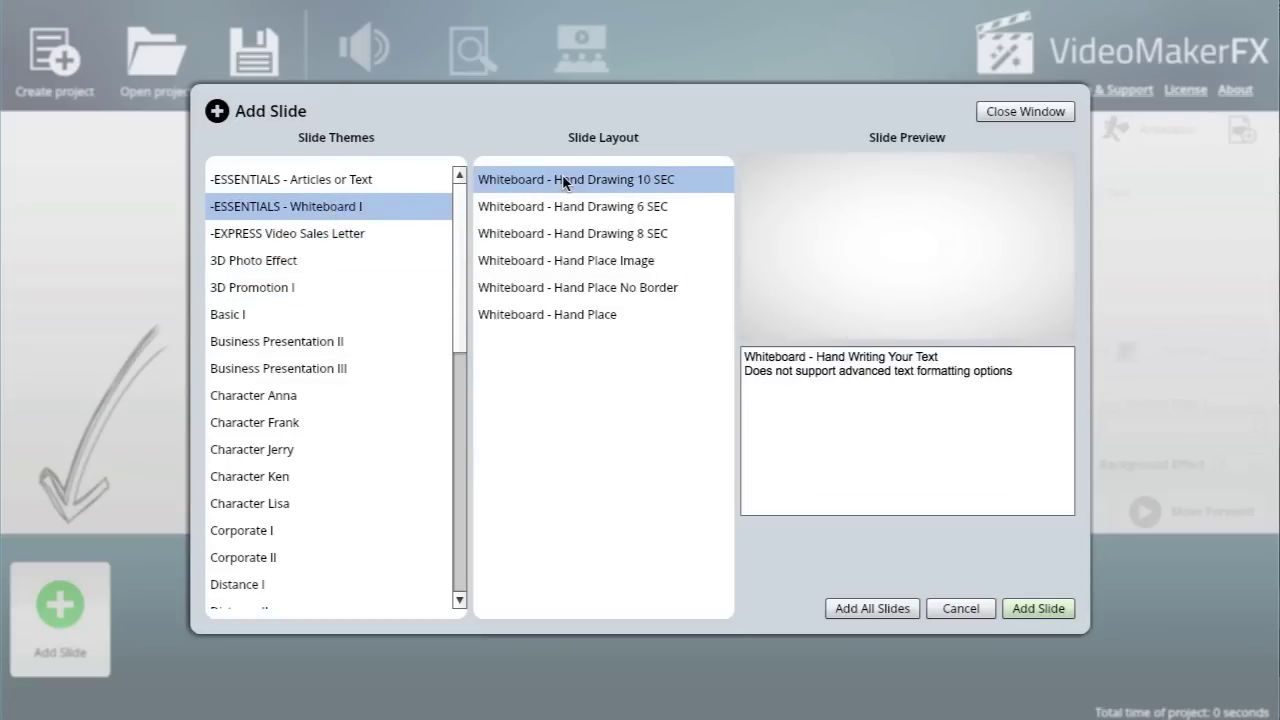
left_click(571, 206)
left_click(568, 233)
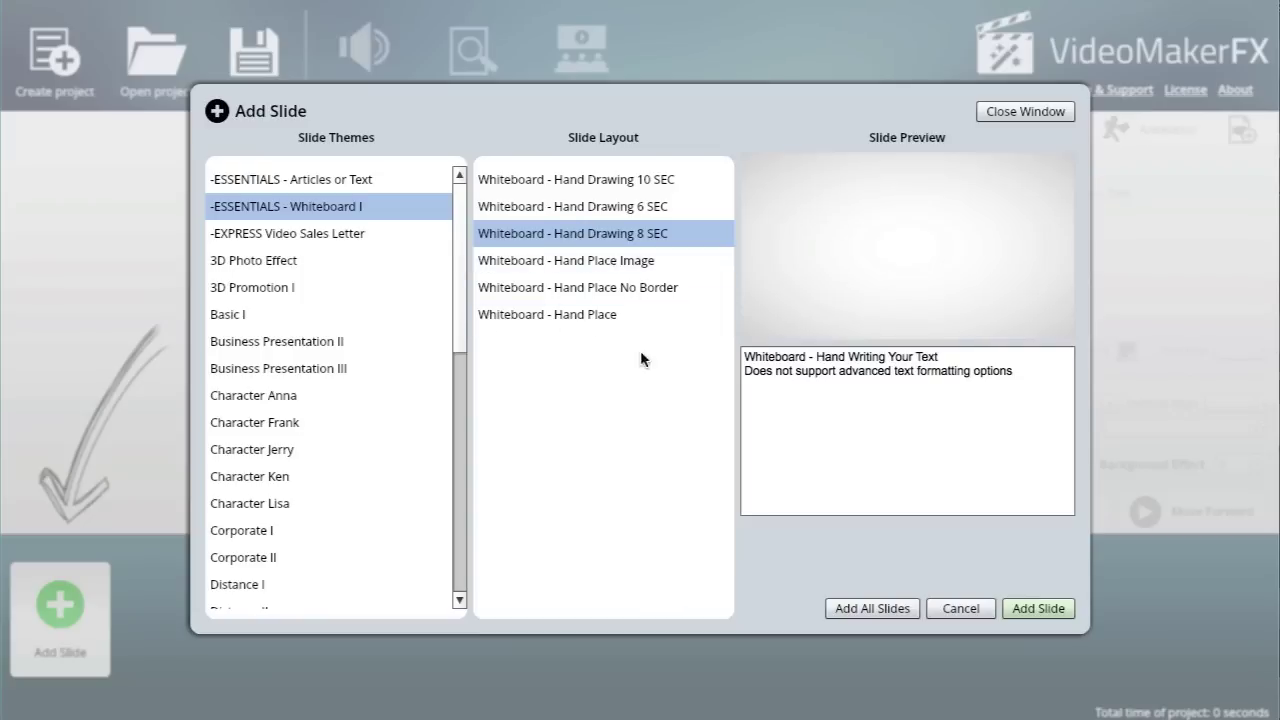
left_click(600, 181)
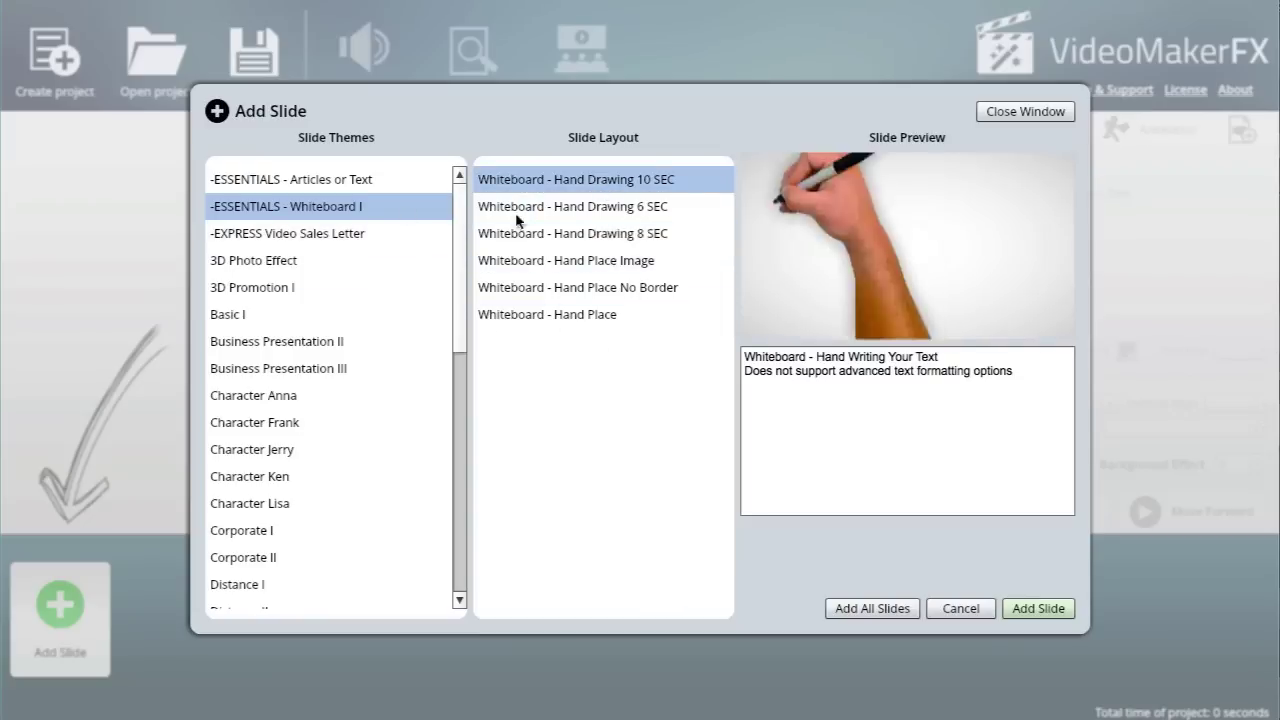
Step: Preview Whiteboard Set I slides 1 and 2, then add all fourteen slides to the project
left_click_drag(467, 250, 470, 526)
left_click(366, 541)
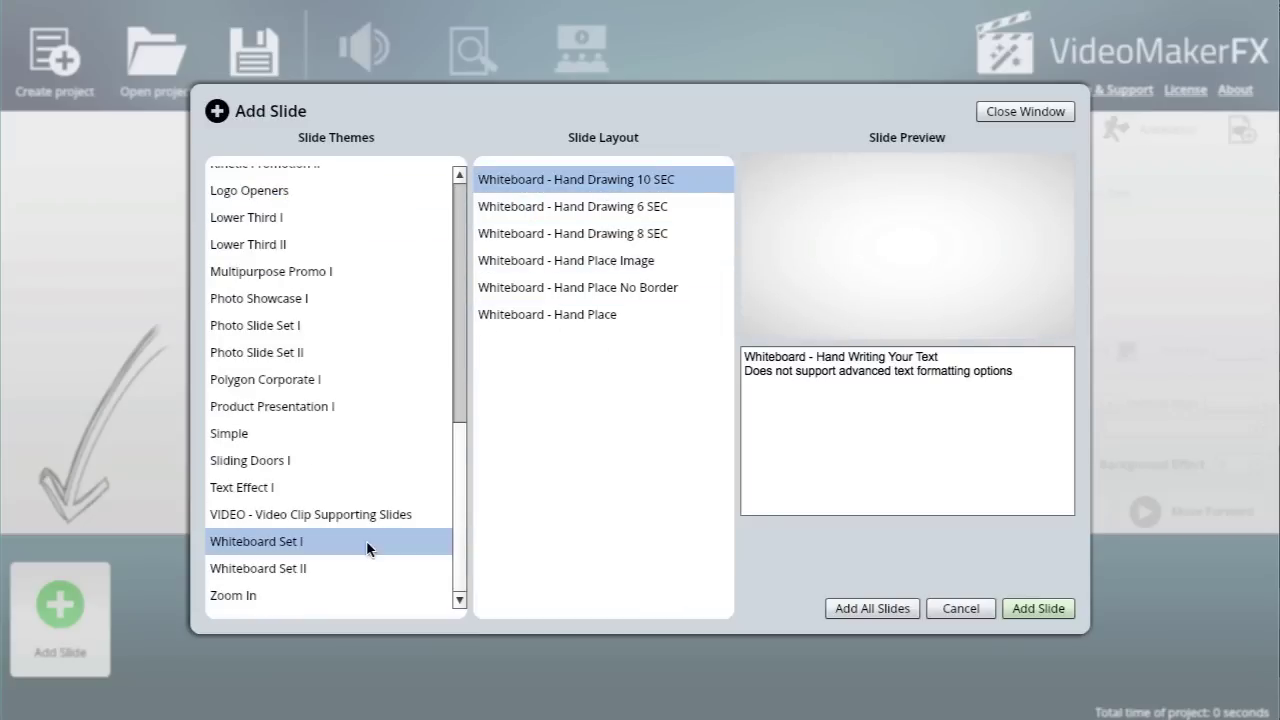
left_click(612, 177)
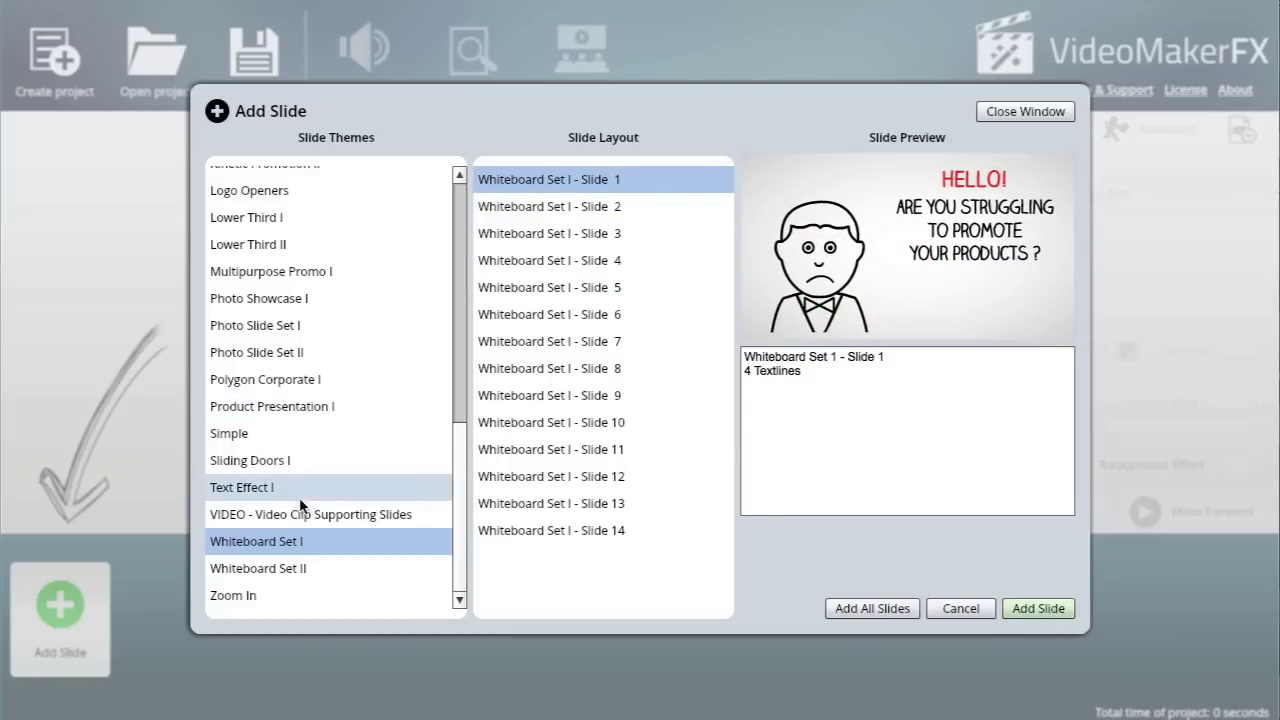
left_click(584, 212)
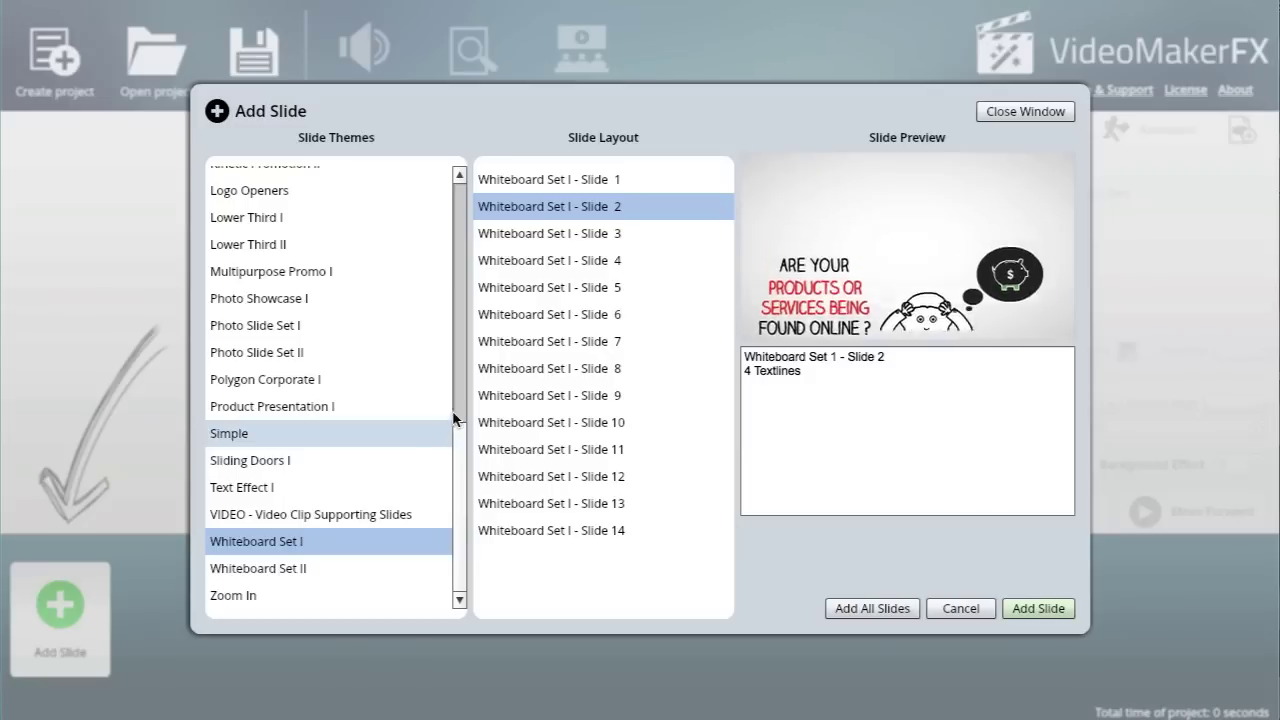
key("Up")
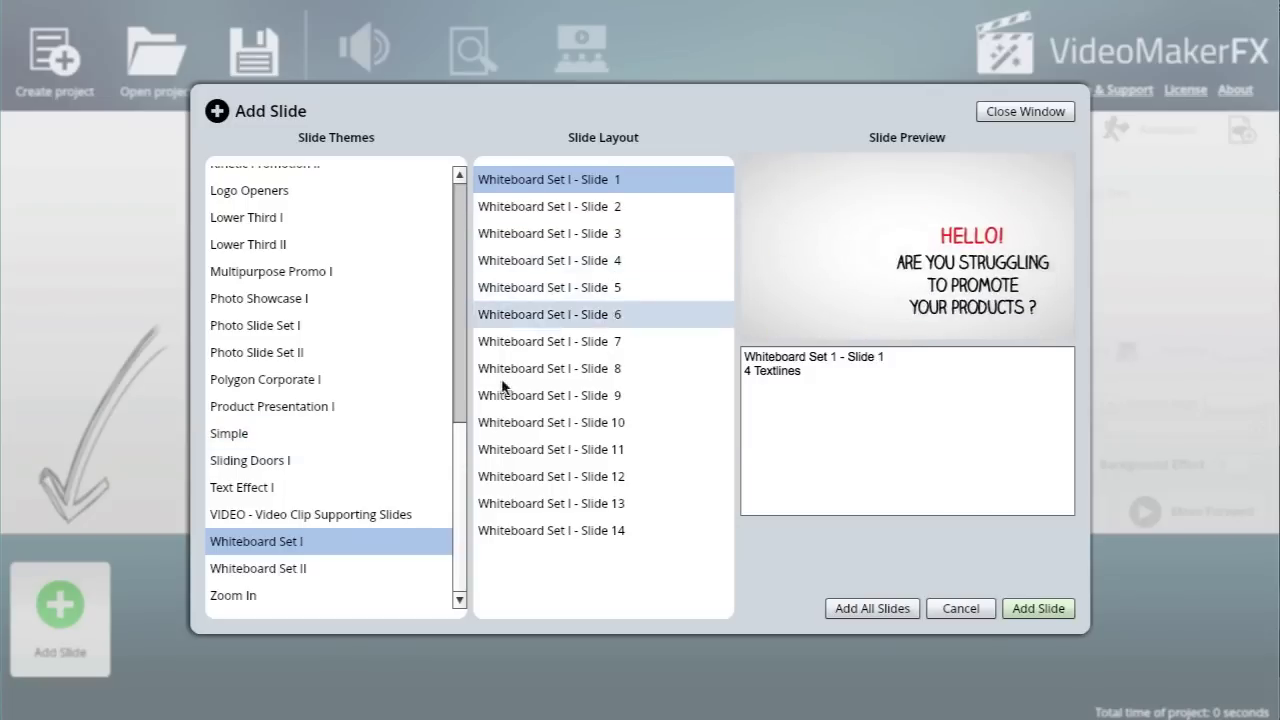
left_click(882, 610)
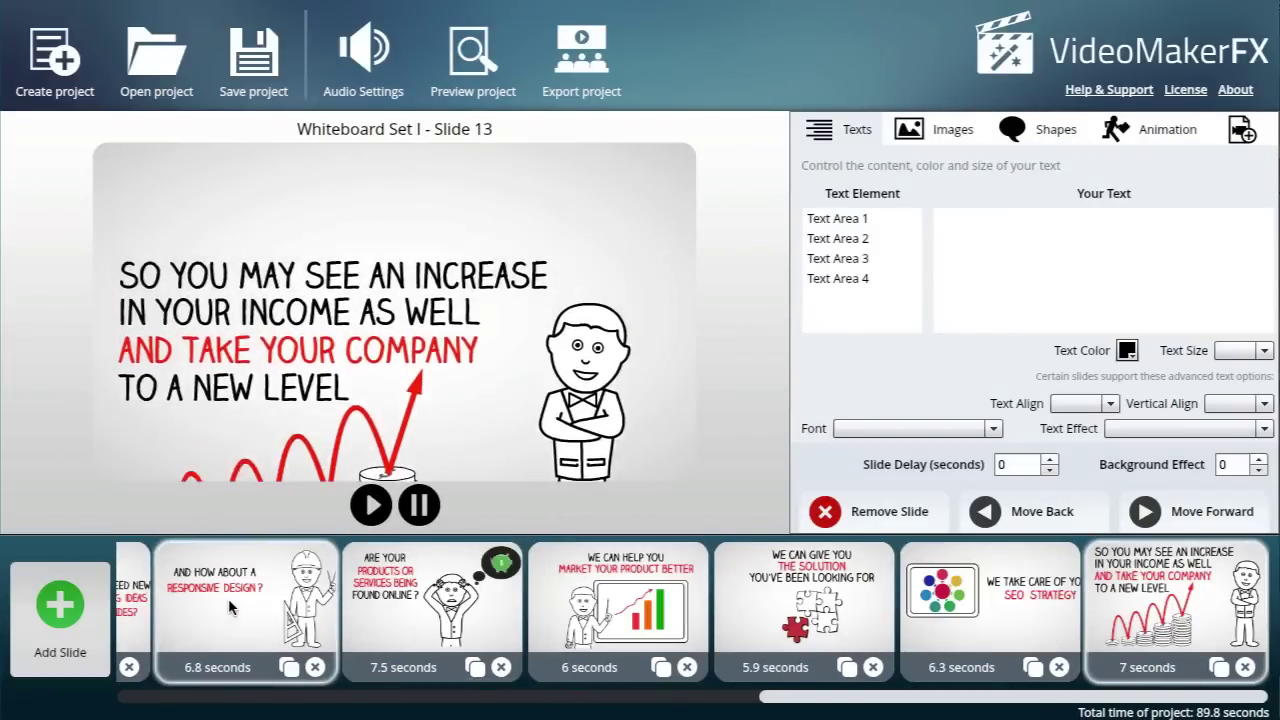
Step: On slide 8, replace the first text line 'WE CAN HELP YOU' with 'This is Very Cool'
left_click(228, 598)
left_click(373, 597)
left_click(615, 600)
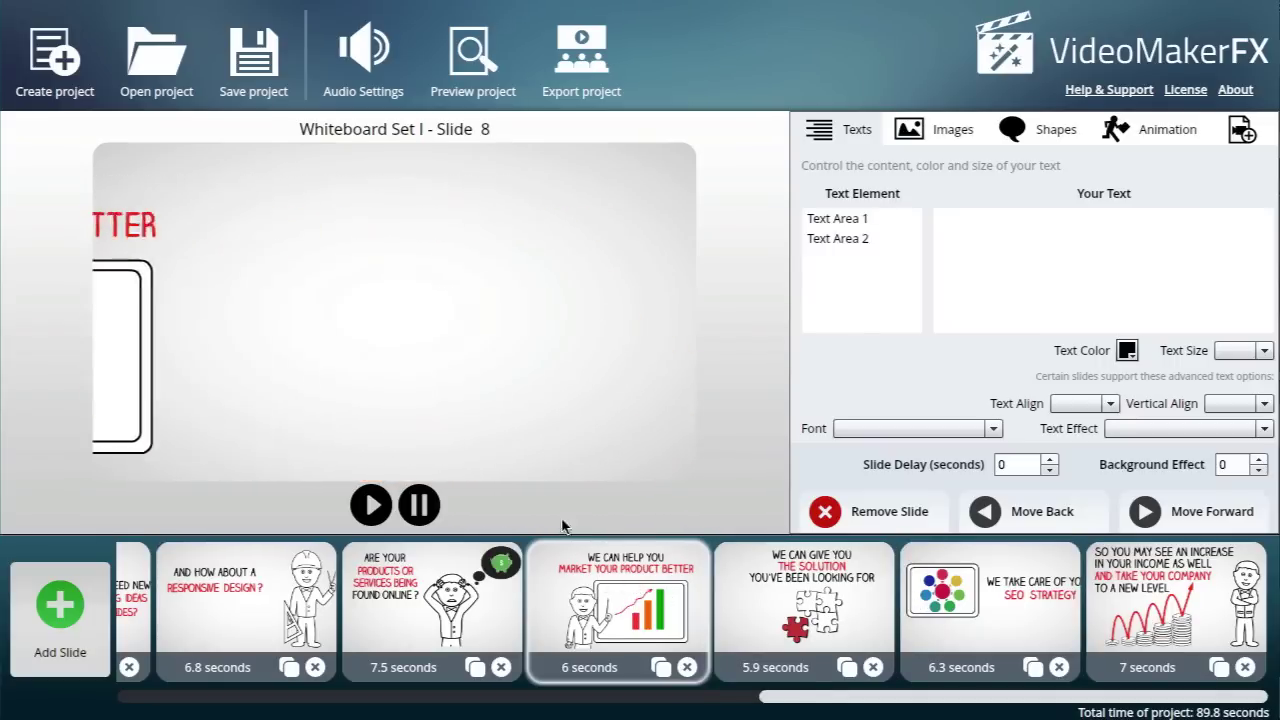
left_click(860, 219)
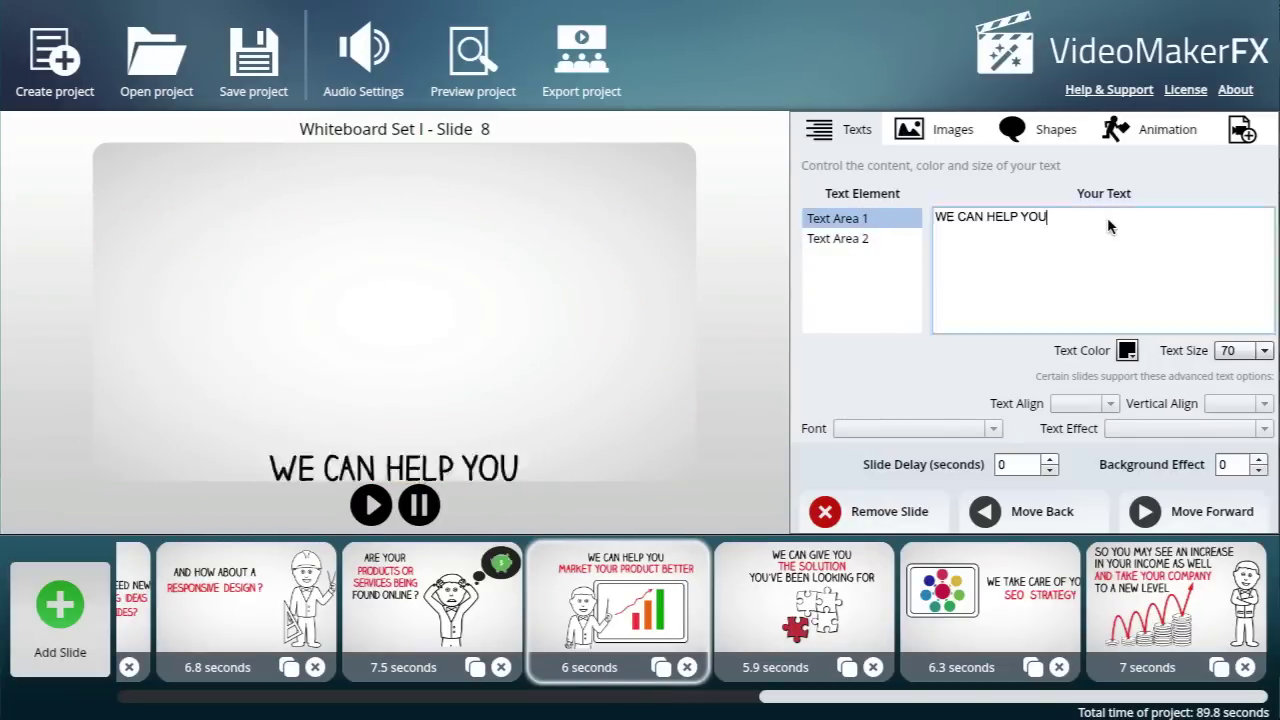
left_click_drag(1110, 217, 898, 212)
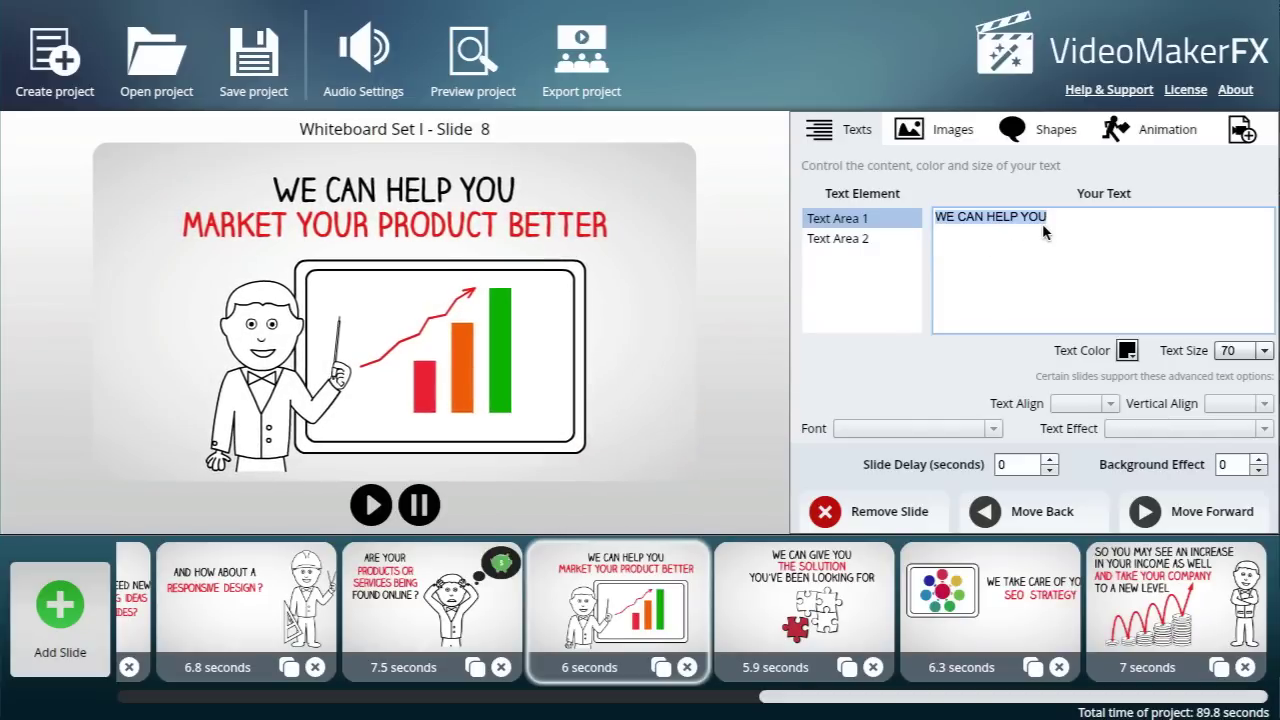
type("This")
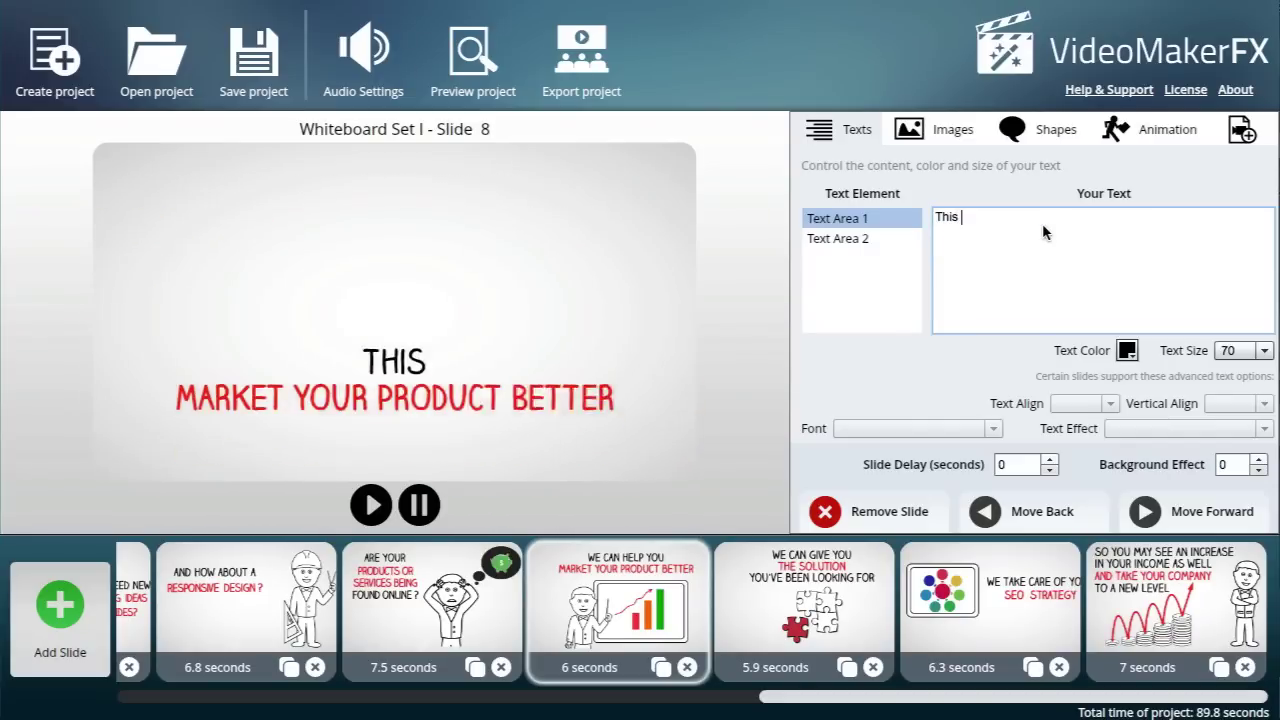
type("is Ve")
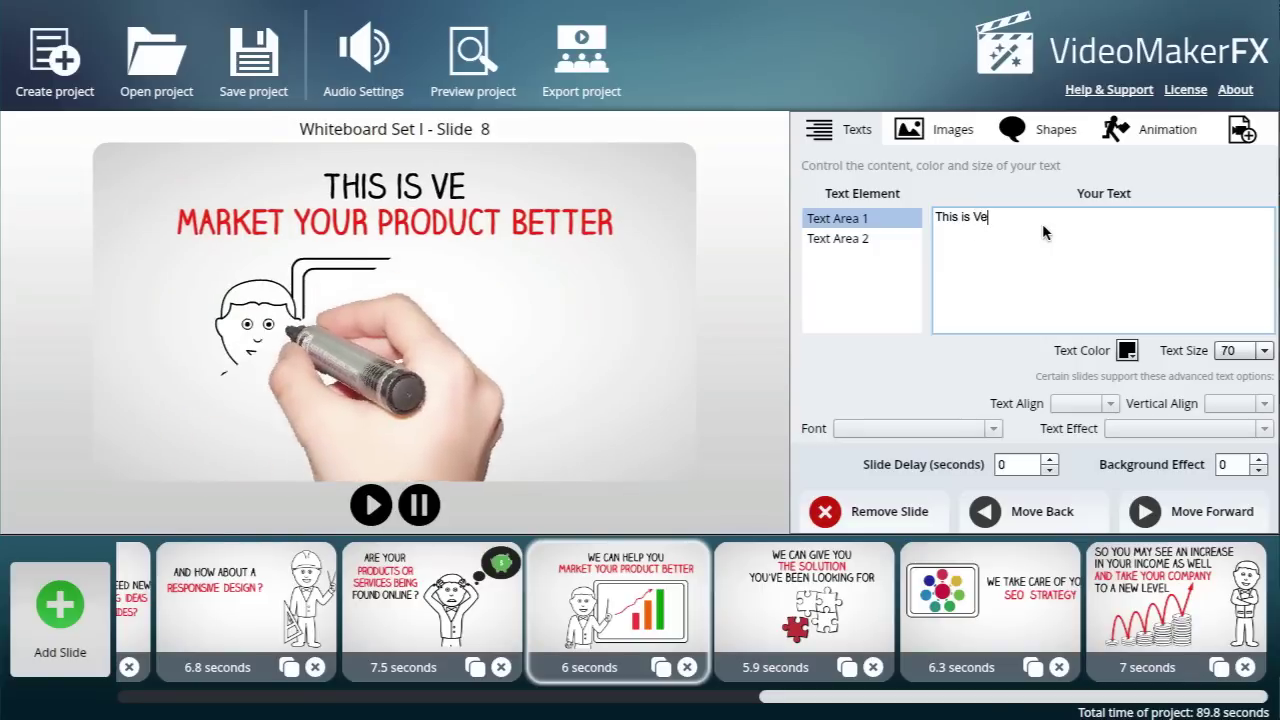
type("ry Cool")
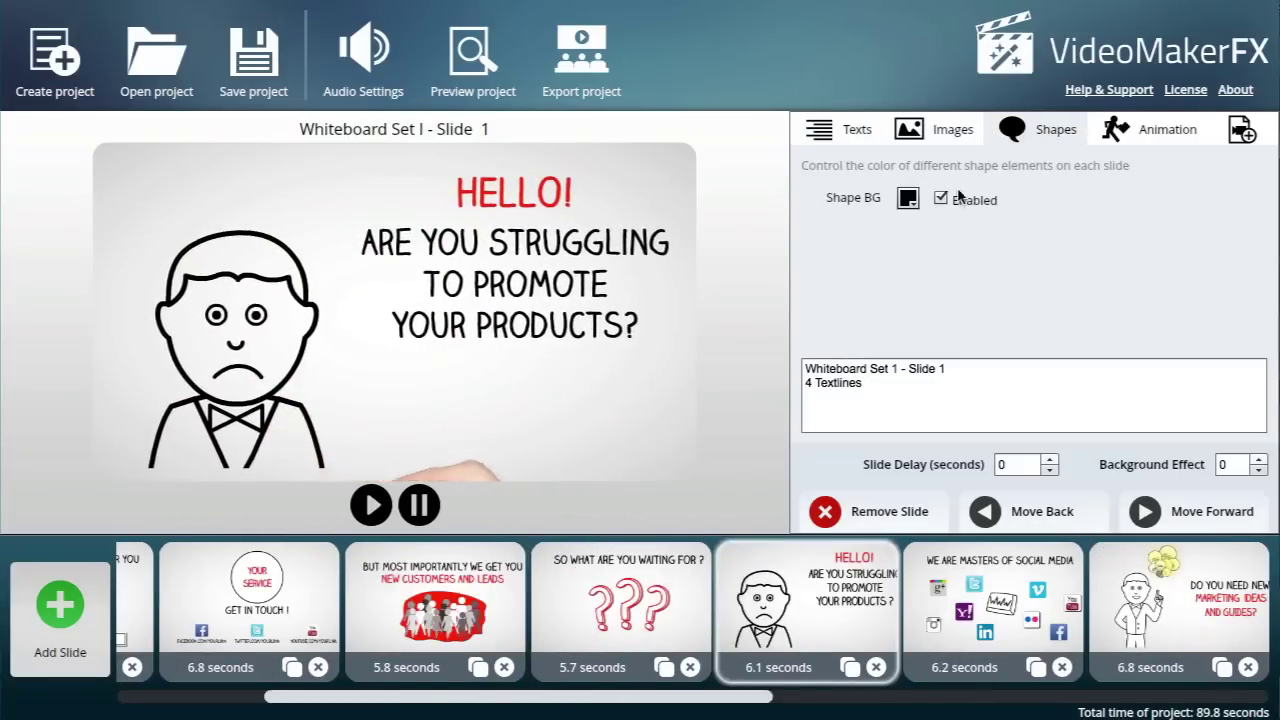
Step: Try grey 999999 as the shape background, turn it off, then show slide 1's video clip settings
left_click(909, 204)
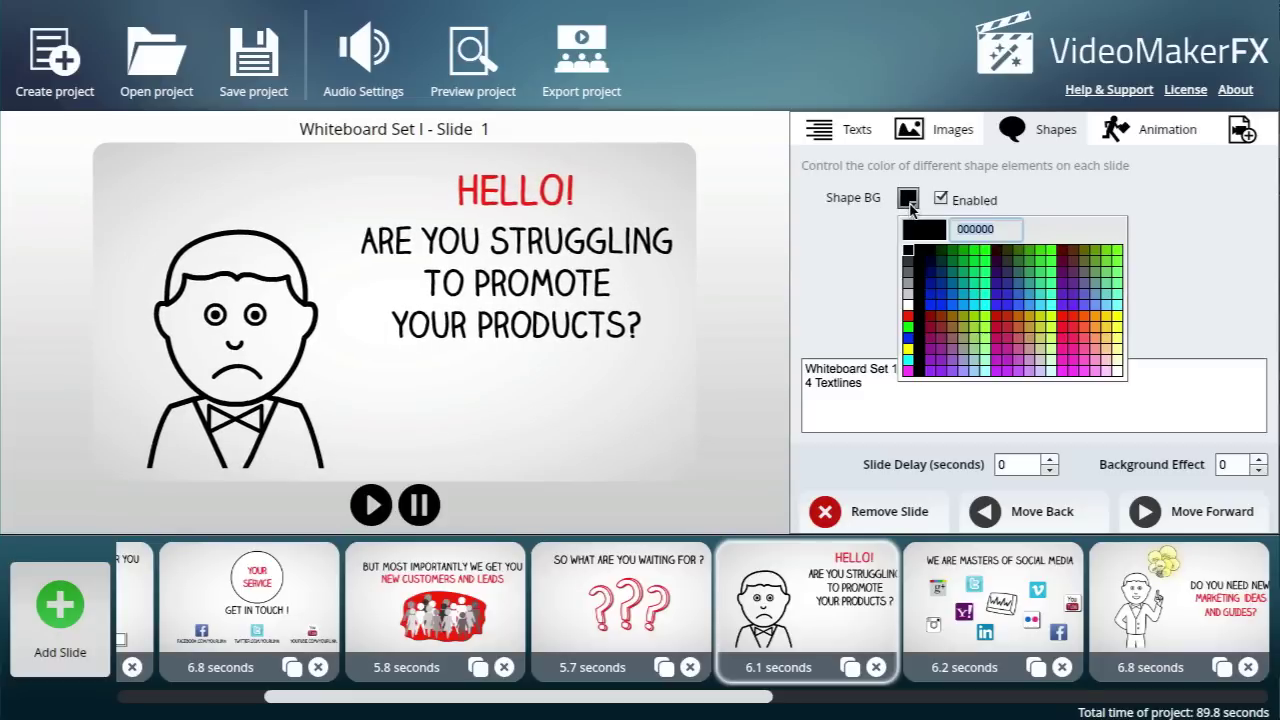
left_click(908, 286)
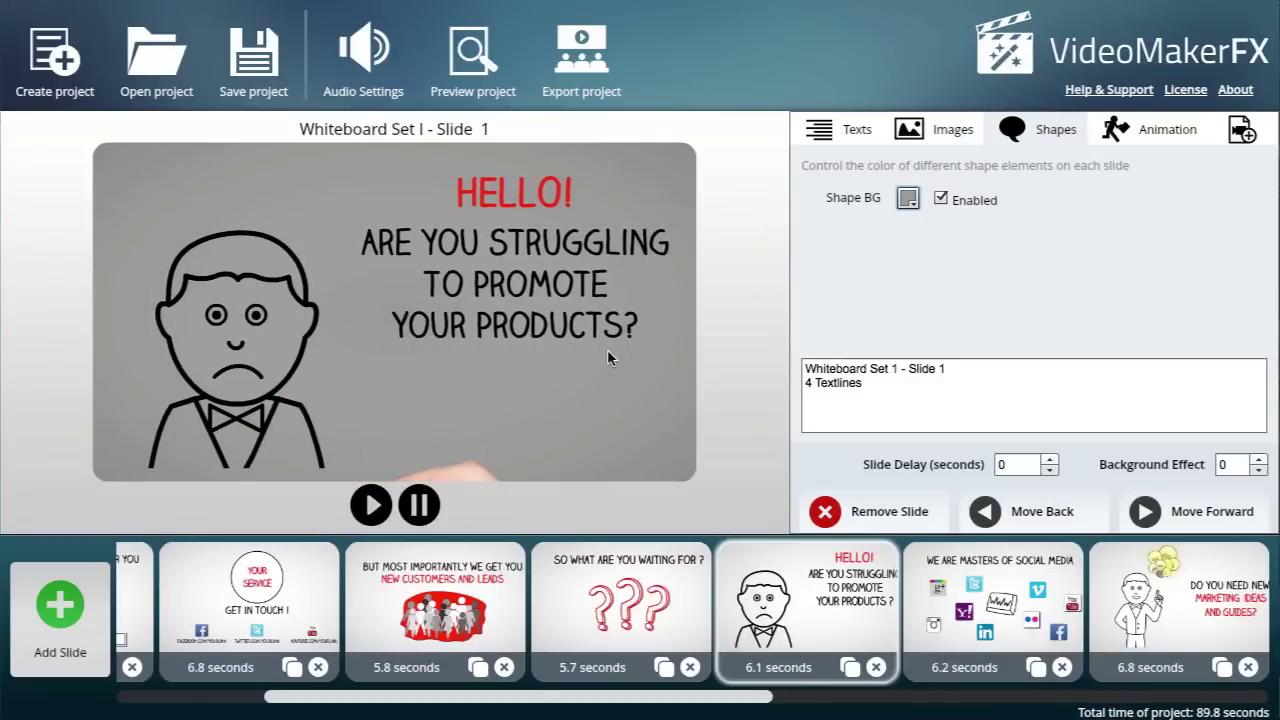
left_click(940, 200)
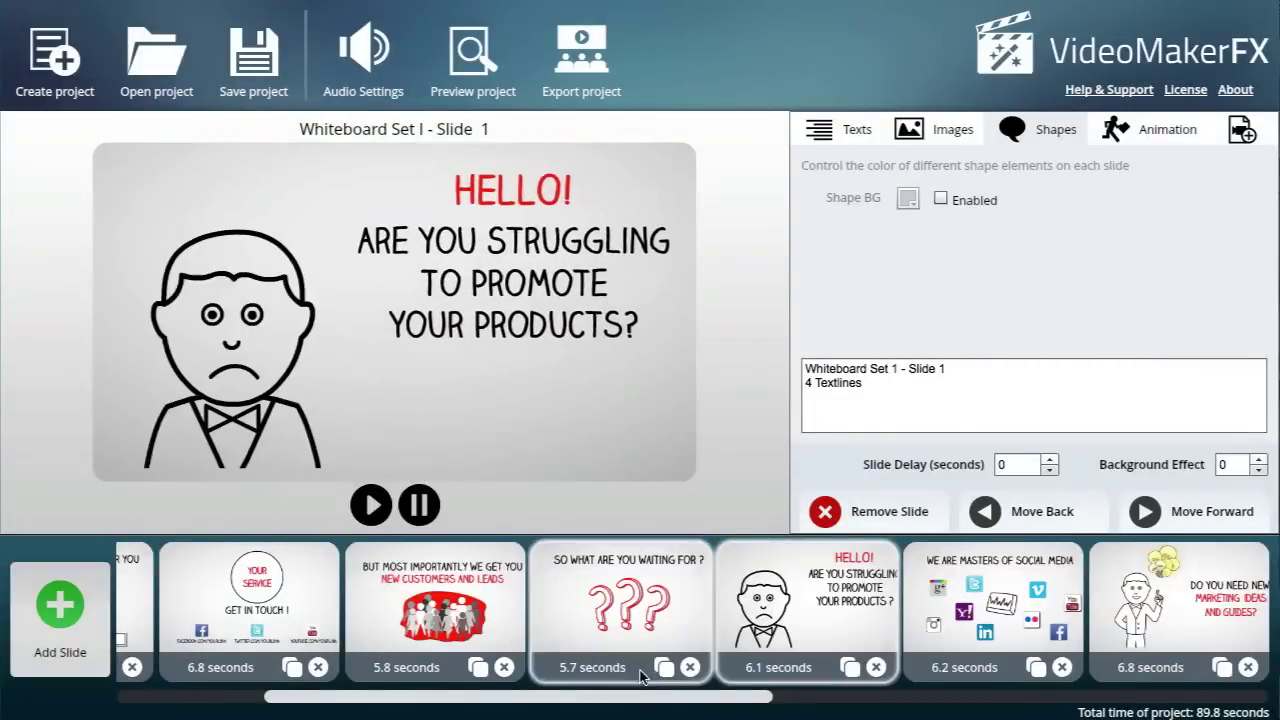
left_click_drag(640, 697, 575, 697)
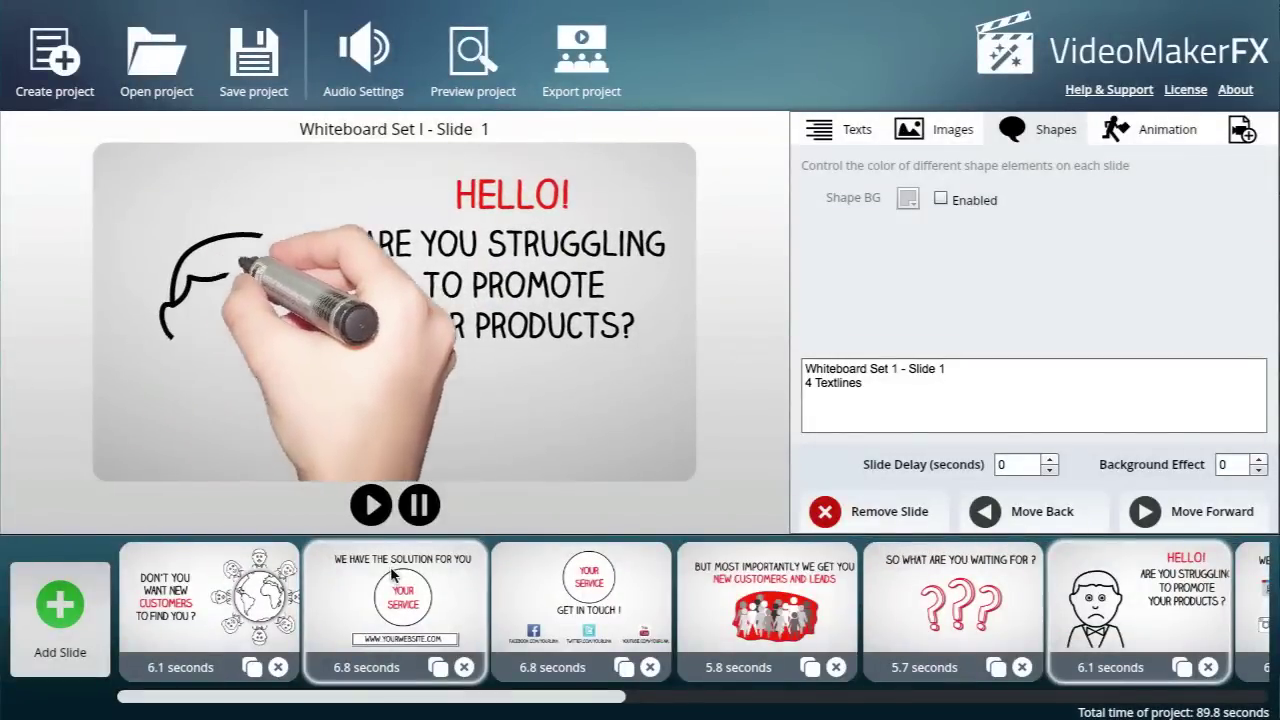
left_click(1242, 129)
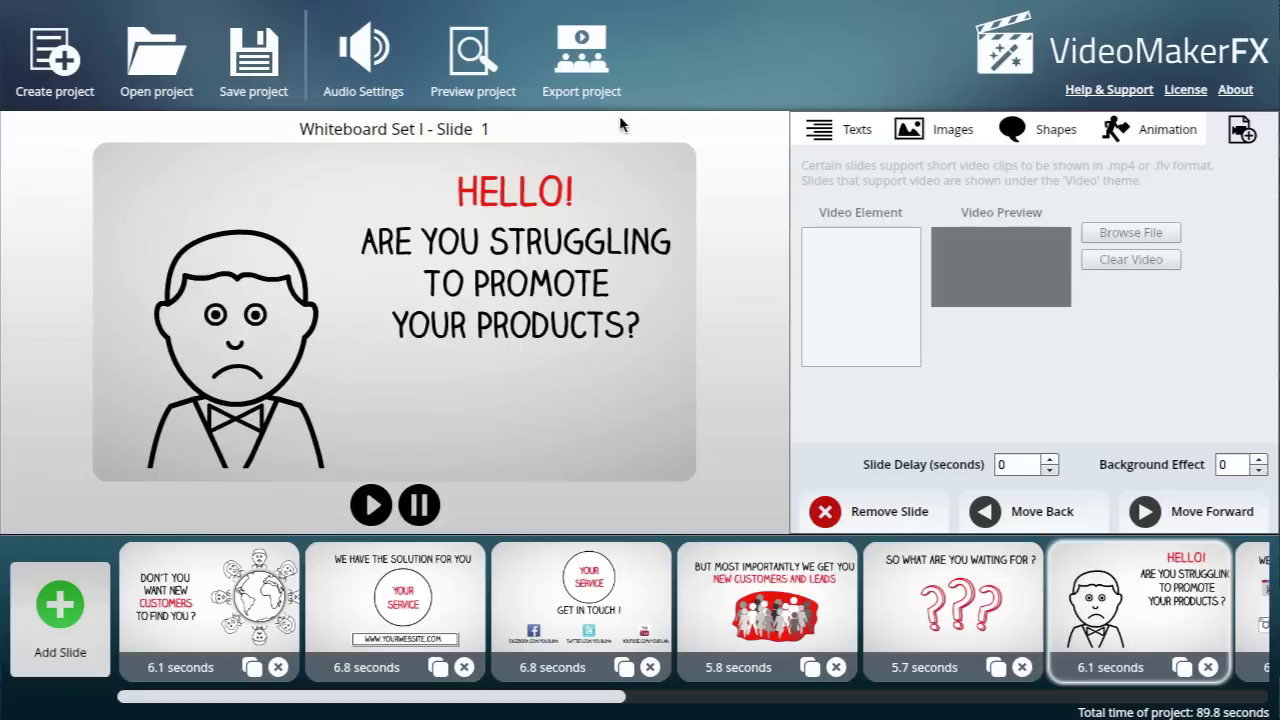
left_click(465, 64)
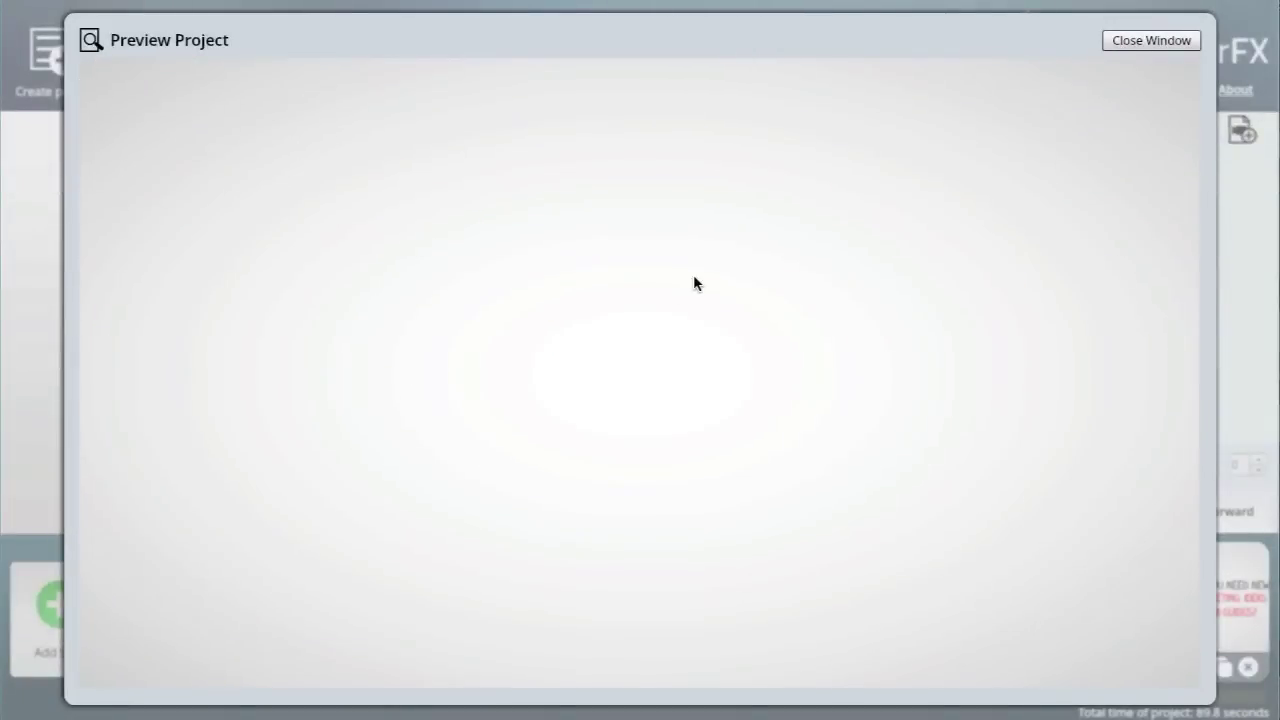
left_click(1153, 42)
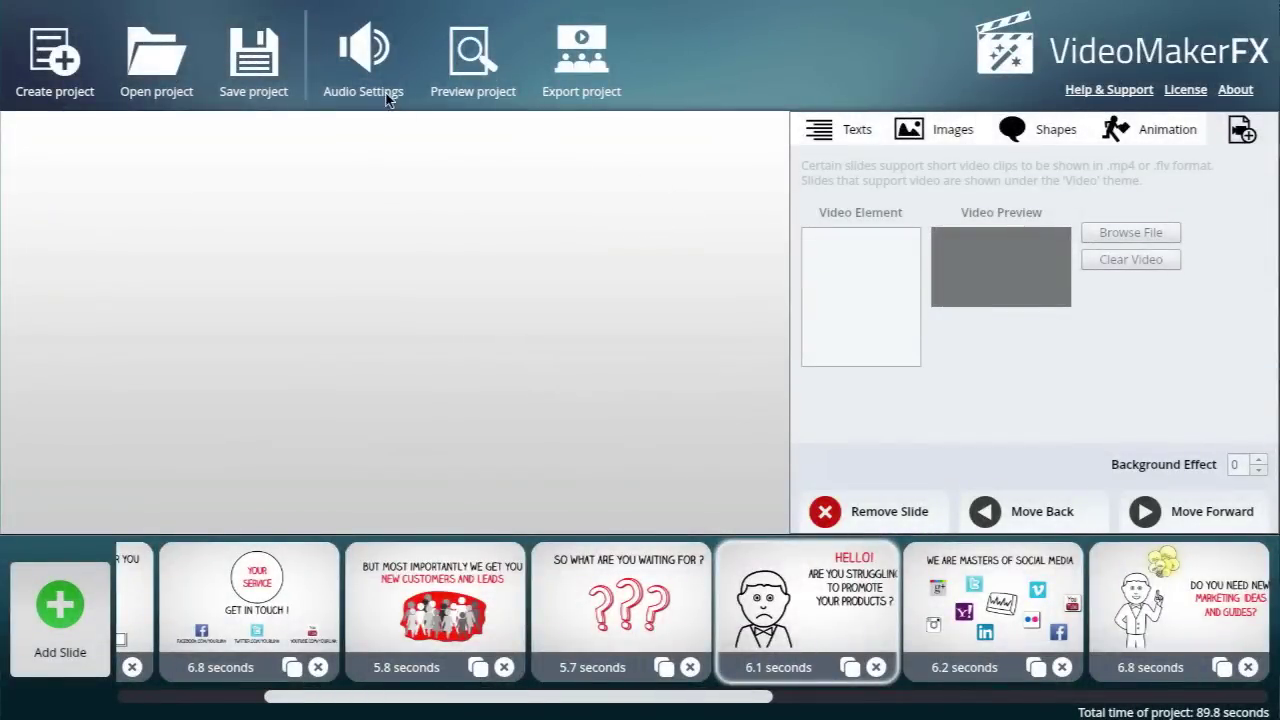
Step: Enable first-track background music with Feel So Good.mp3 and close the audio settings
left_click(375, 80)
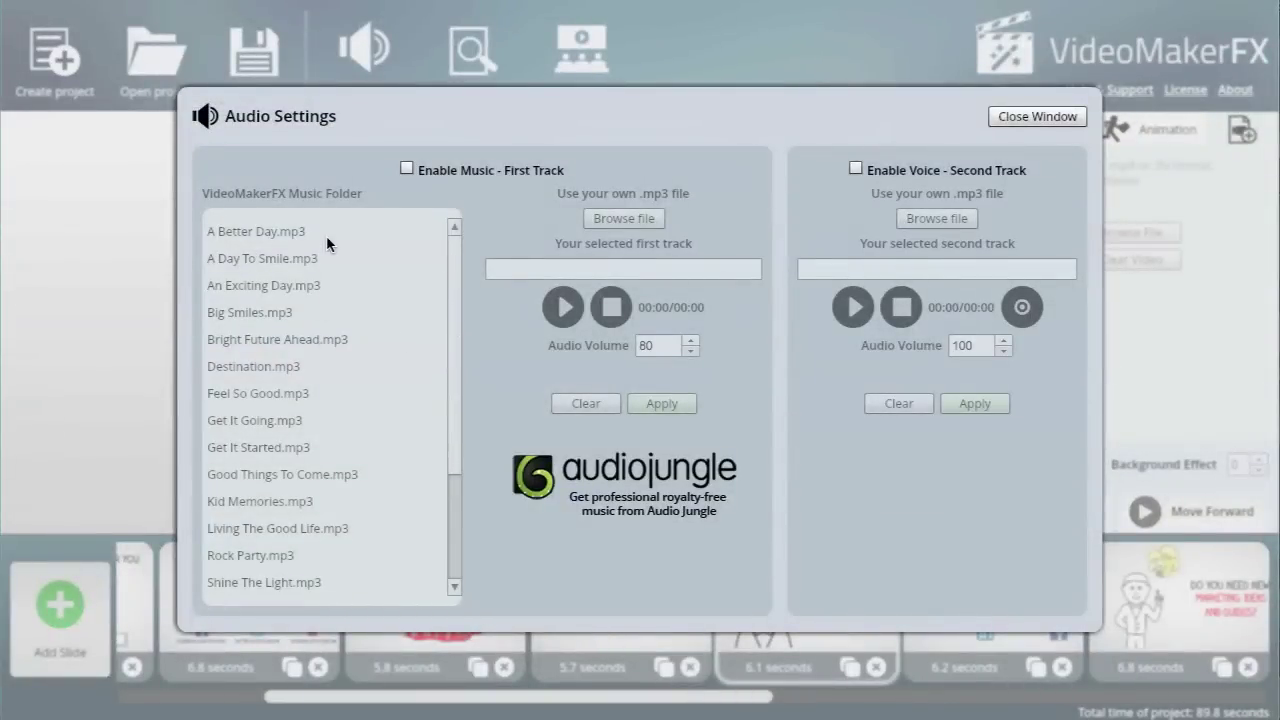
left_click(406, 168)
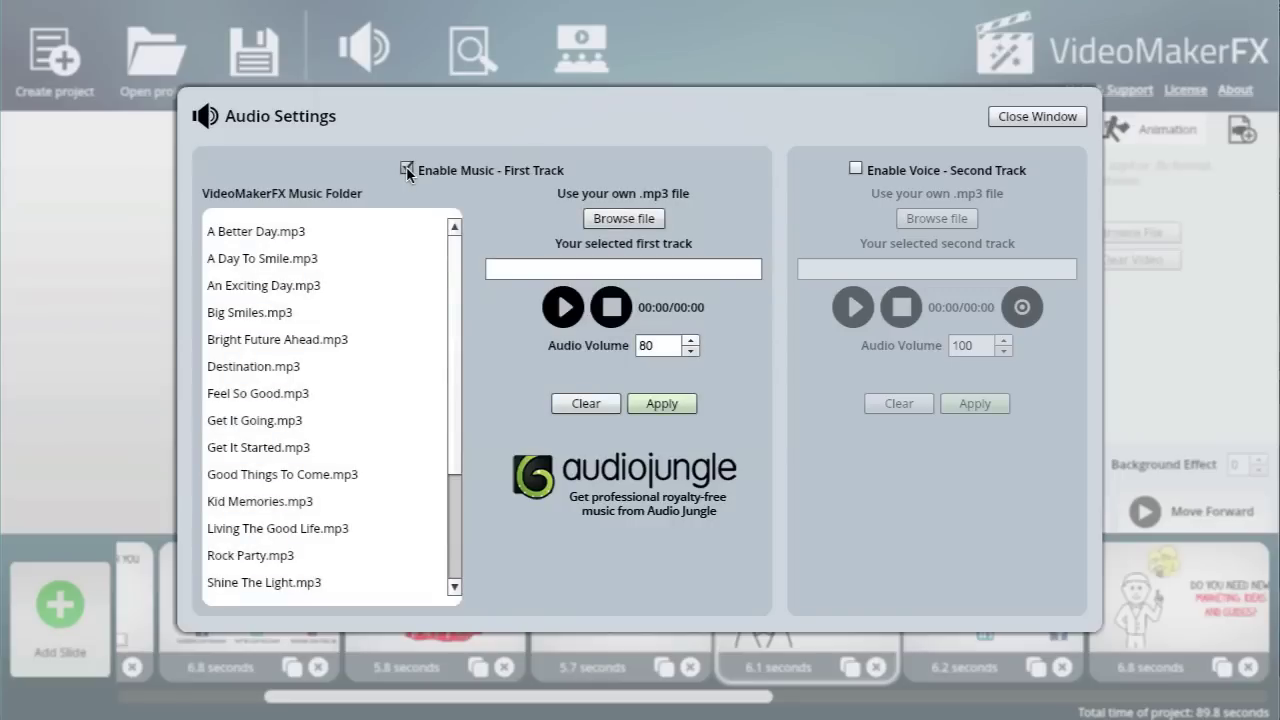
mouse_move(453, 276)
left_mouse_down()
mouse_move(452, 393)
mouse_move(451, 255)
left_mouse_up()
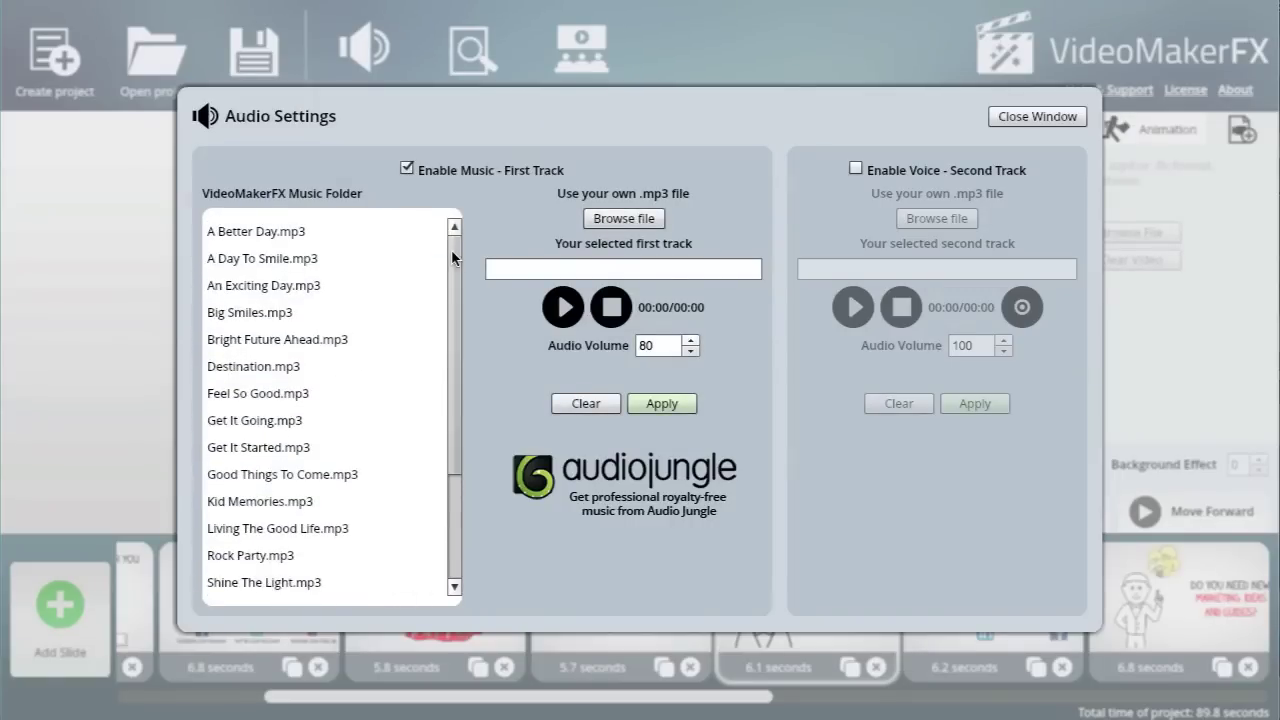
left_click(292, 393)
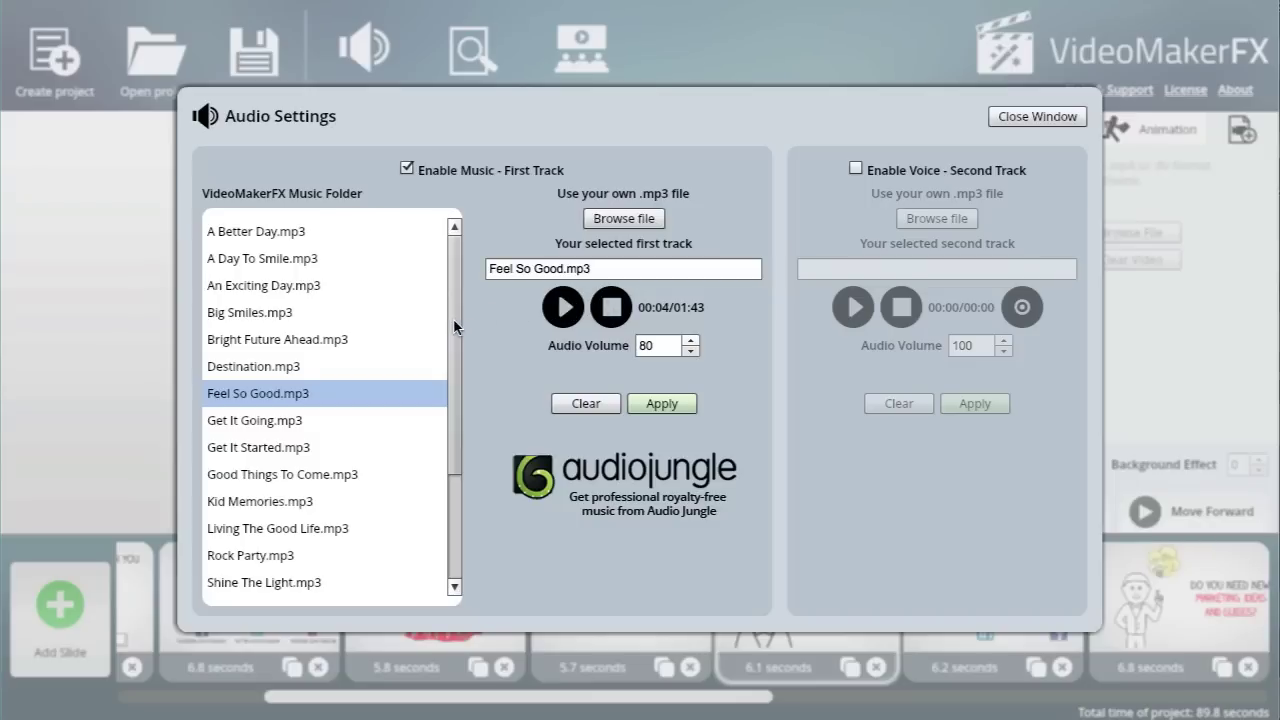
left_click_drag(453, 318, 440, 258)
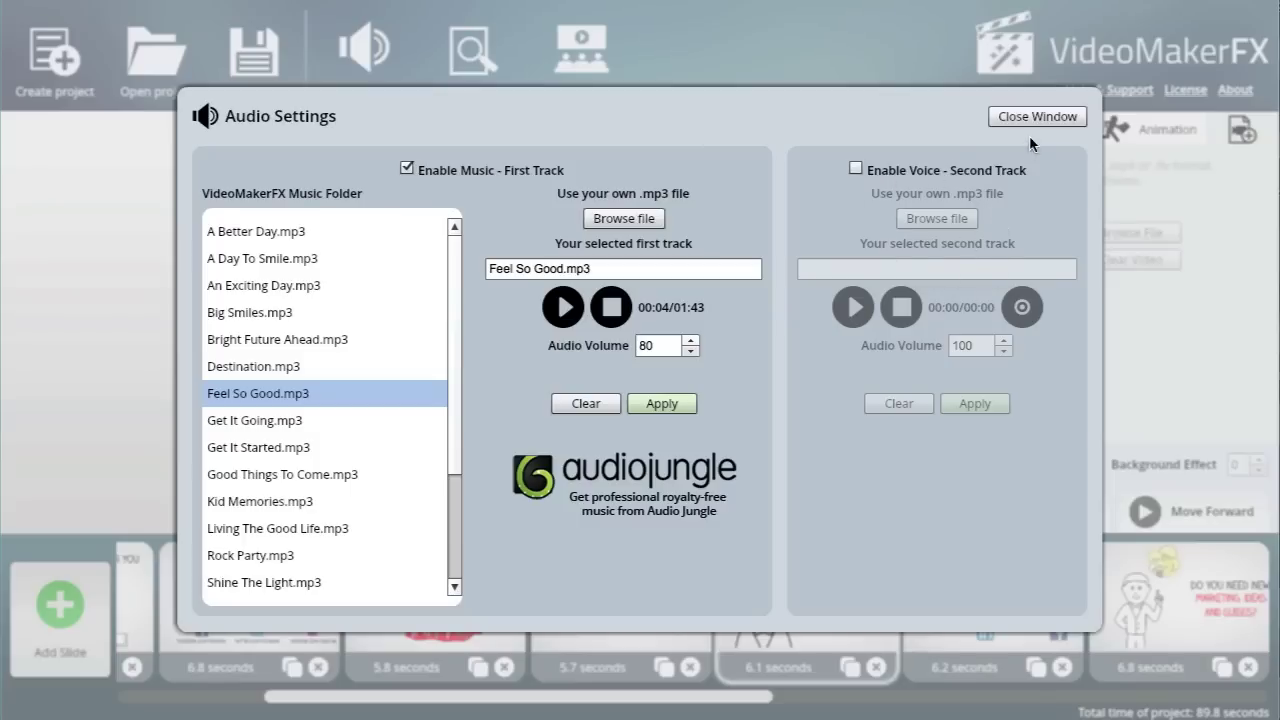
left_click(1068, 118)
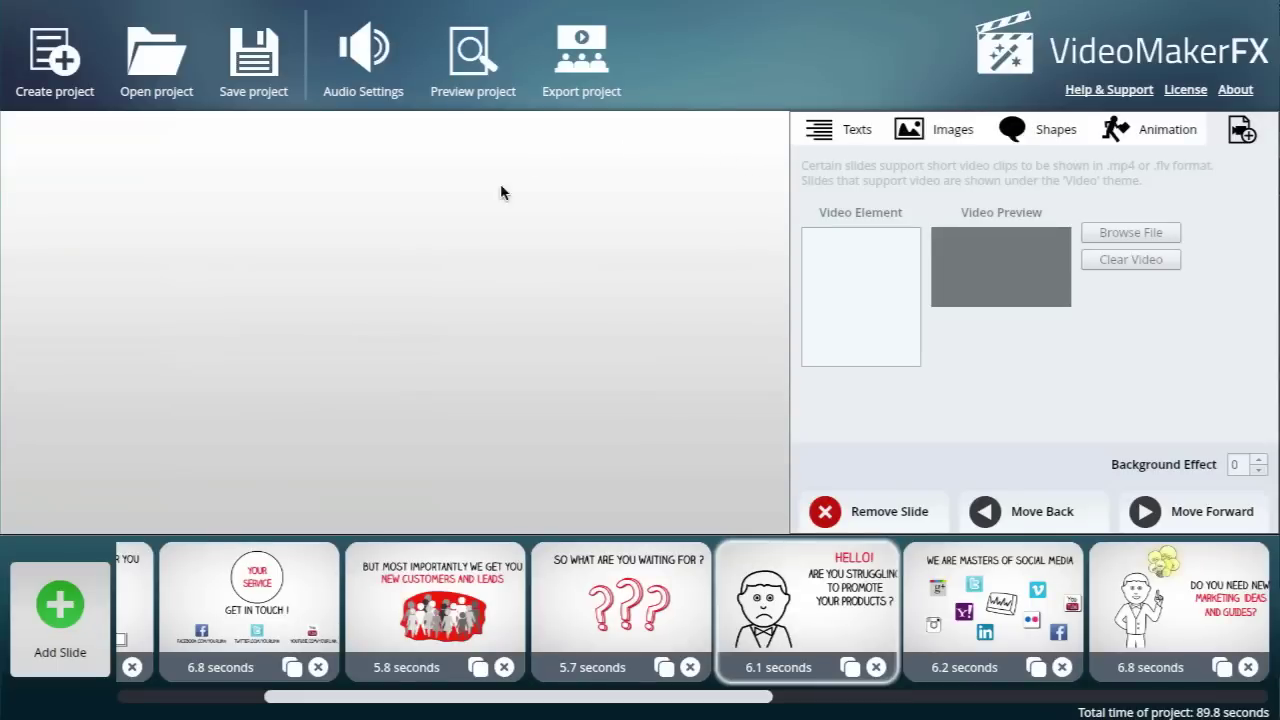
Step: Set the export size to 1280 x 720 (HD) and the quality to Good
left_click(579, 70)
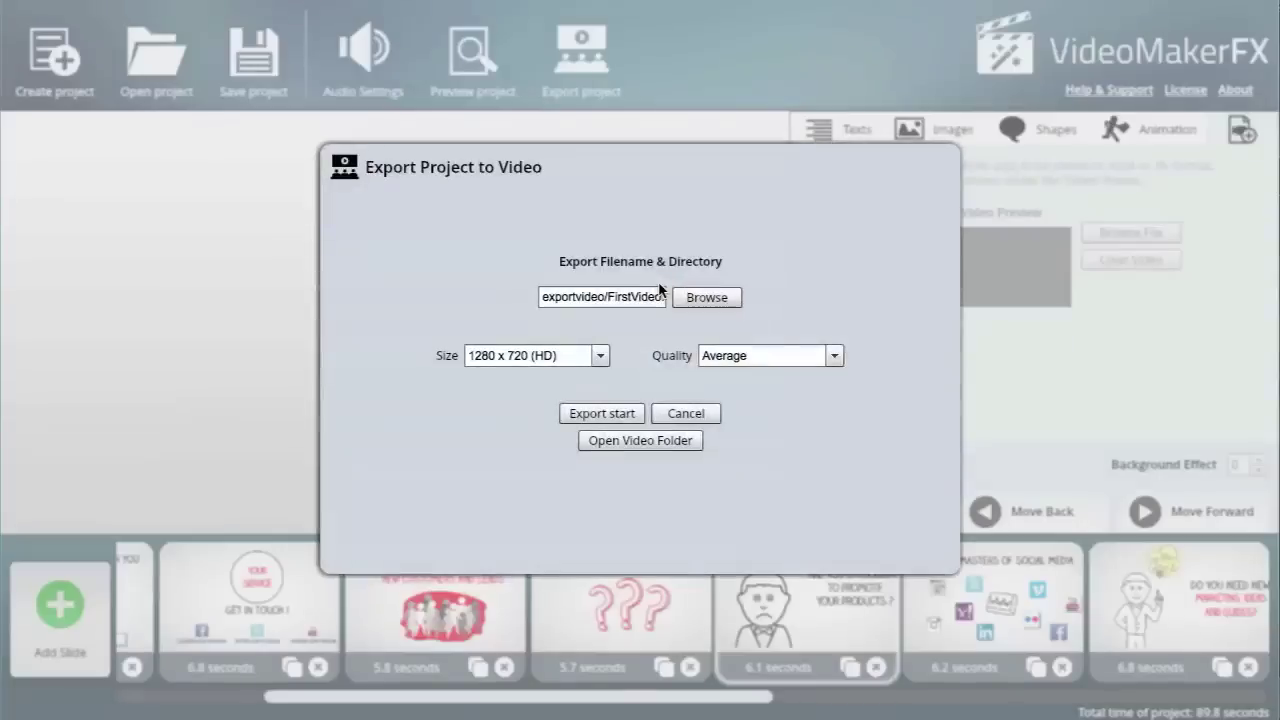
left_click(600, 357)
mouse_move(599, 393)
left_mouse_down()
mouse_move(603, 442)
mouse_move(601, 382)
left_mouse_up()
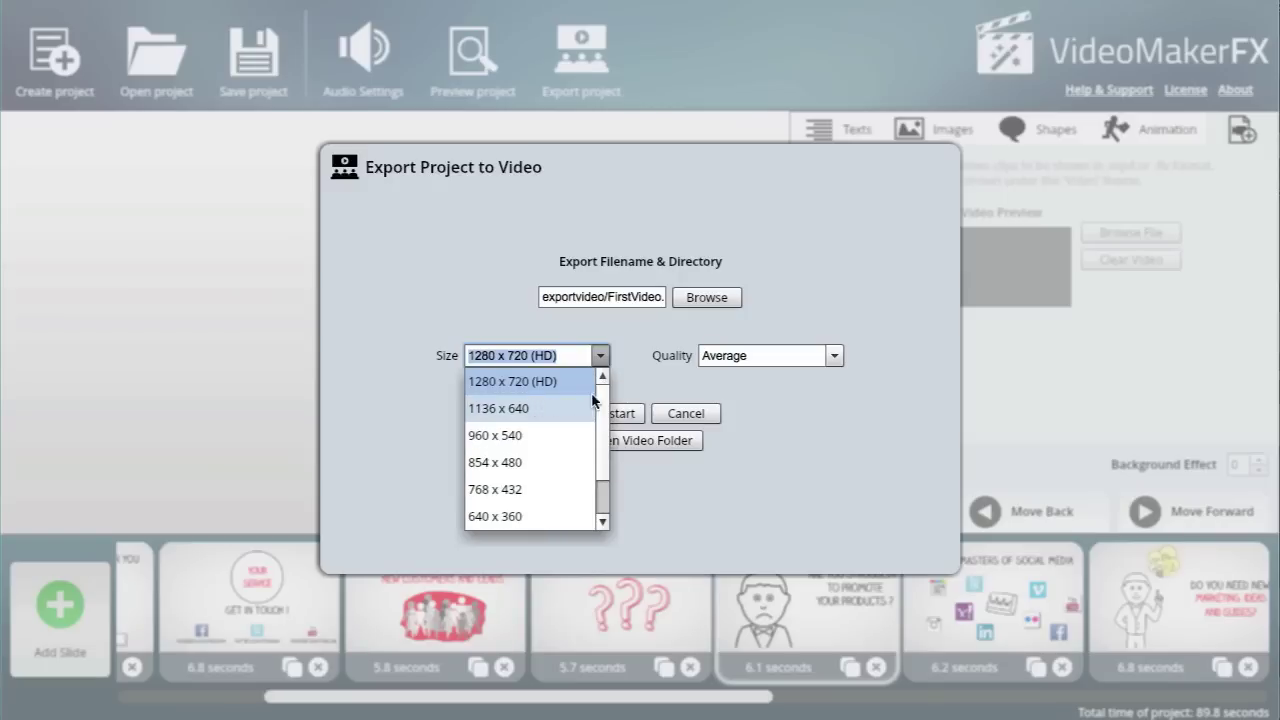
left_click(477, 360)
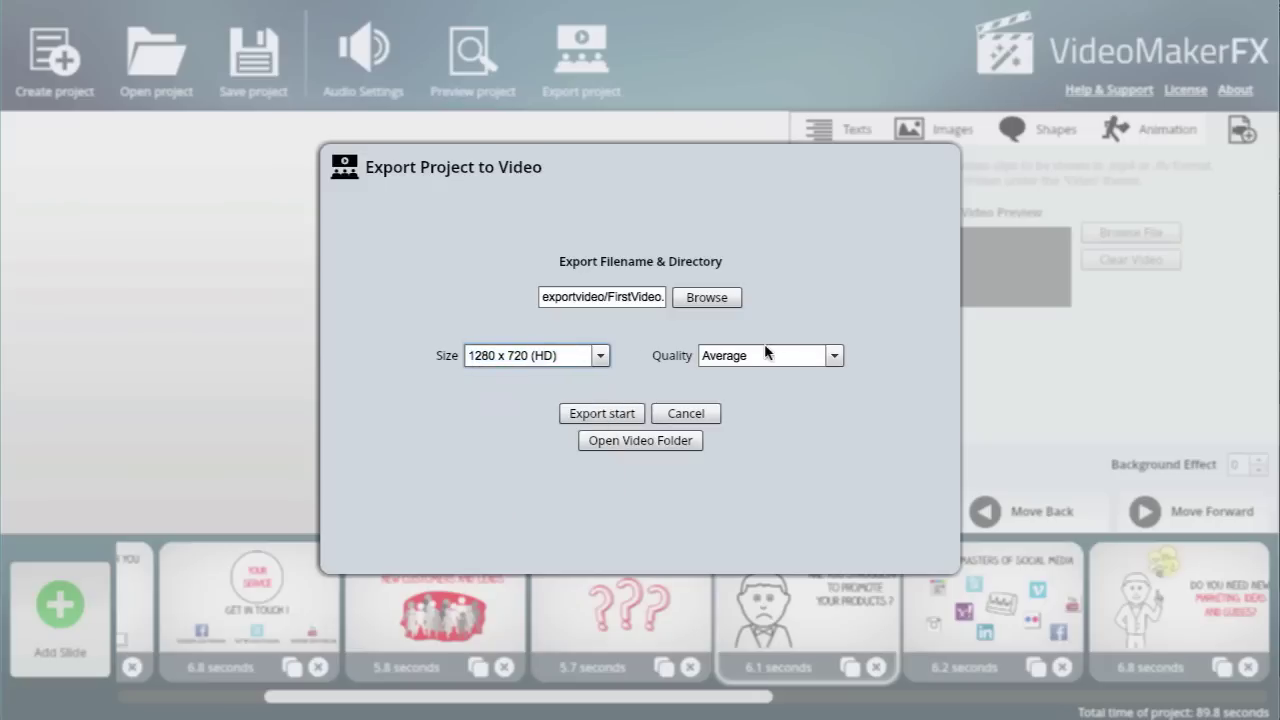
left_click(831, 358)
left_click(803, 404)
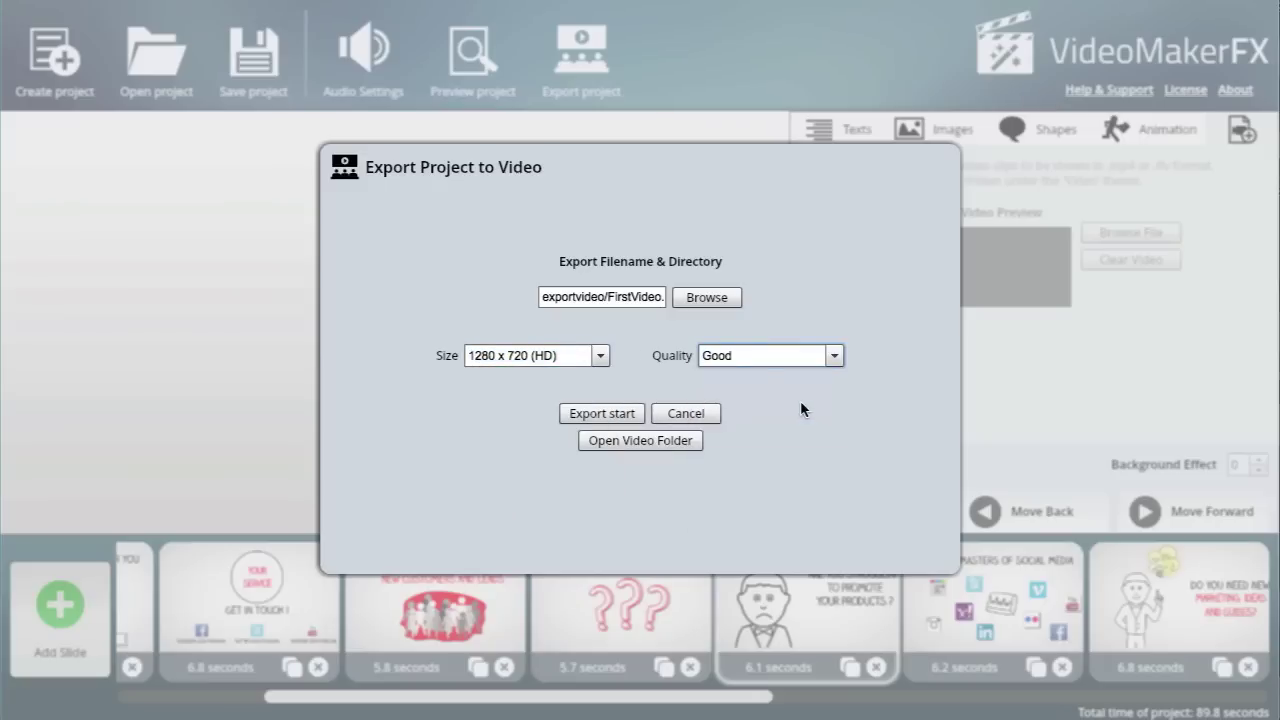
Step: Export the video to exportvideo/FirstVideo.mp4 and dismiss the completion message
left_click(590, 300)
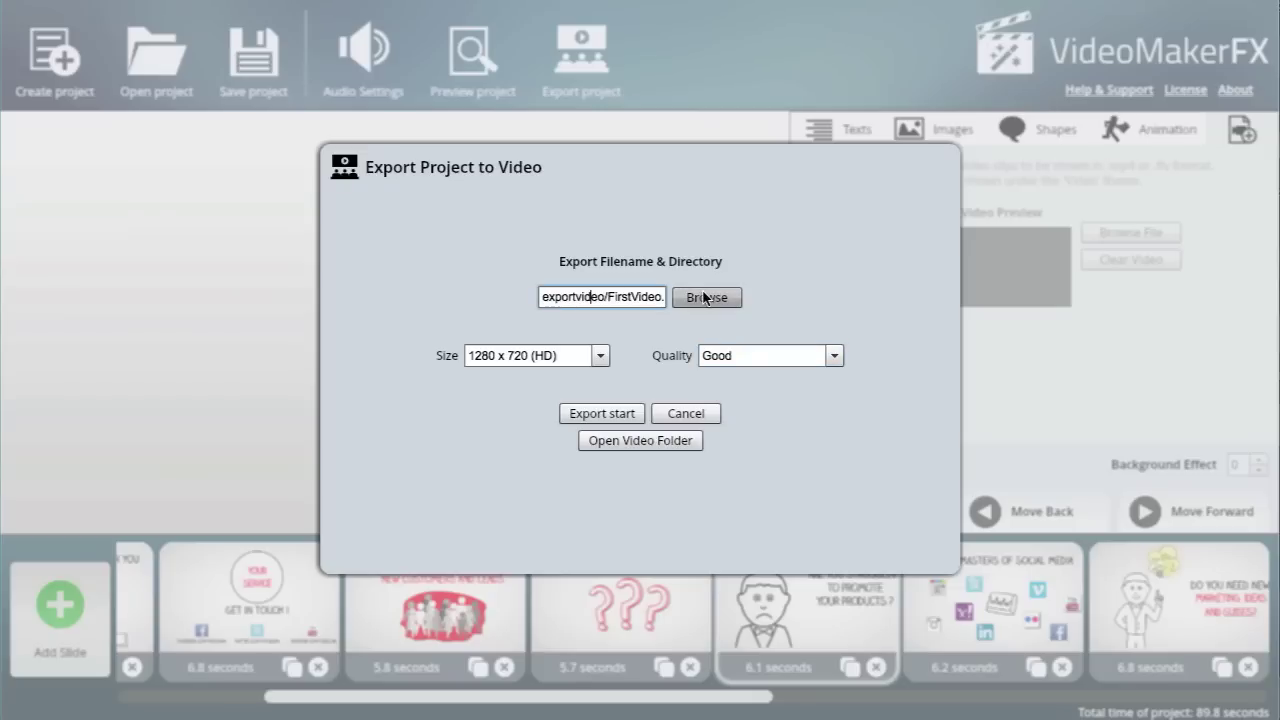
left_click_drag(585, 296, 542, 297)
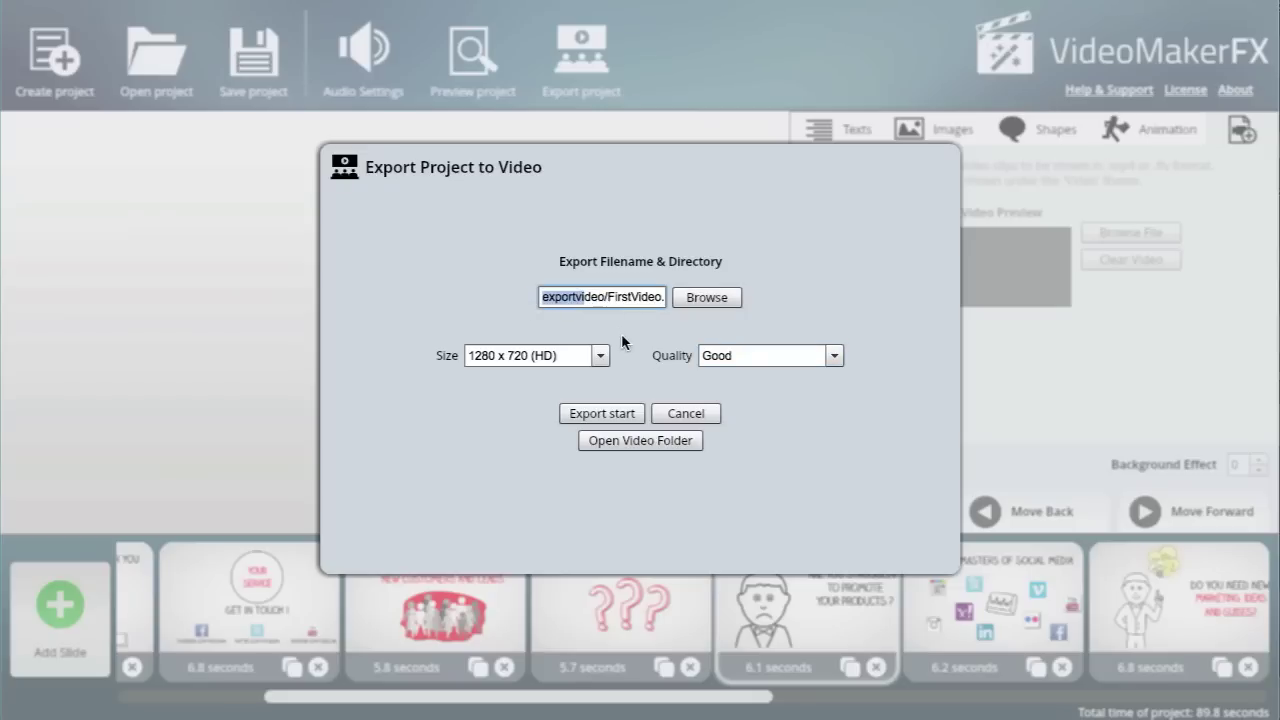
left_click(625, 415)
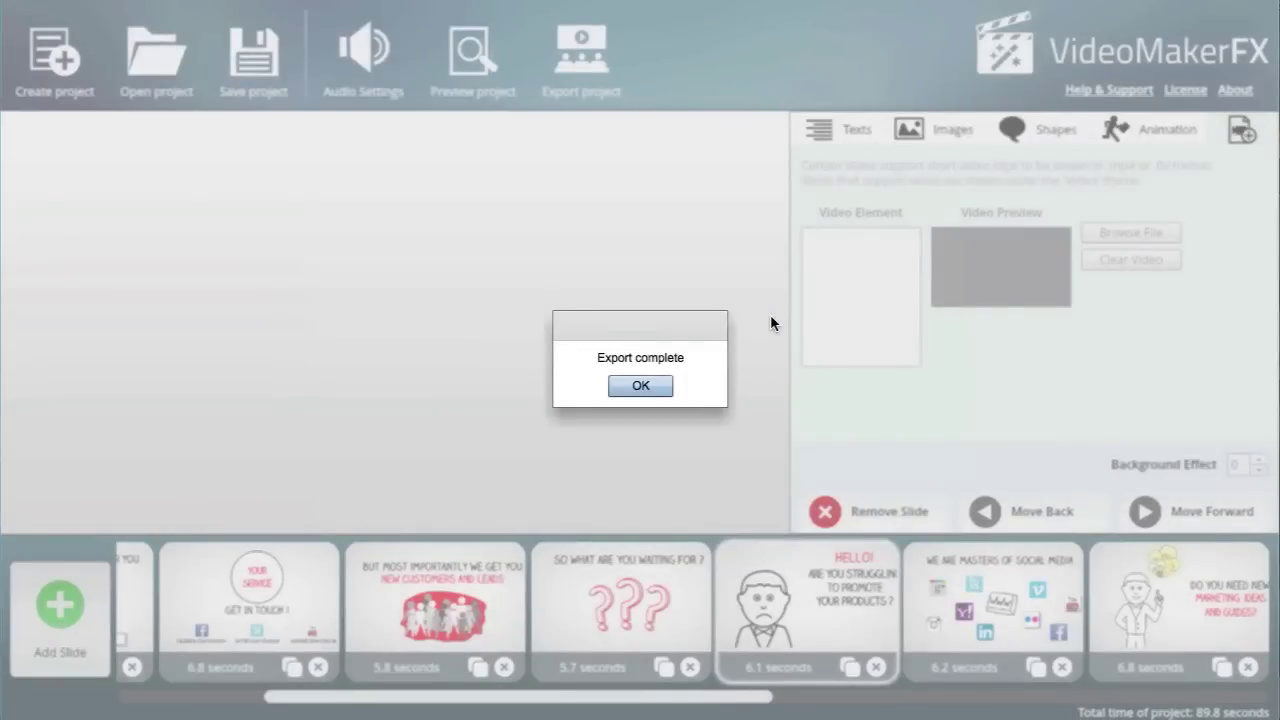
left_click(656, 385)
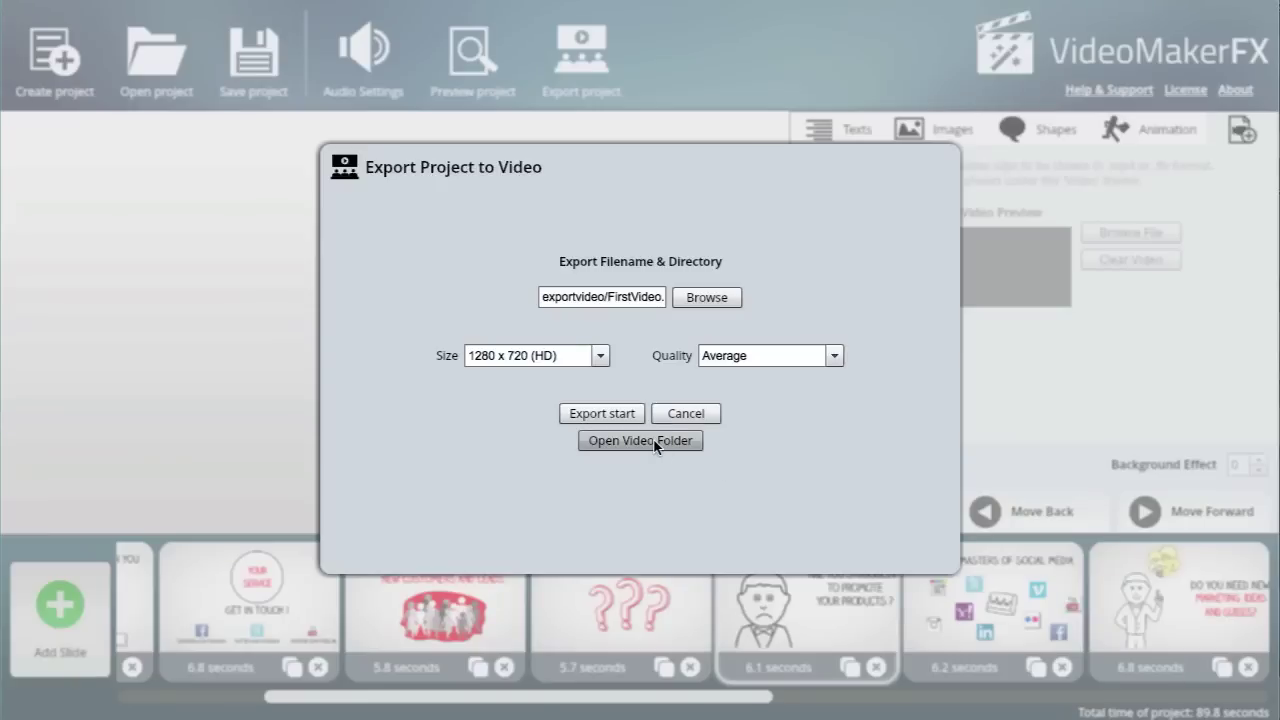
left_click(636, 441)
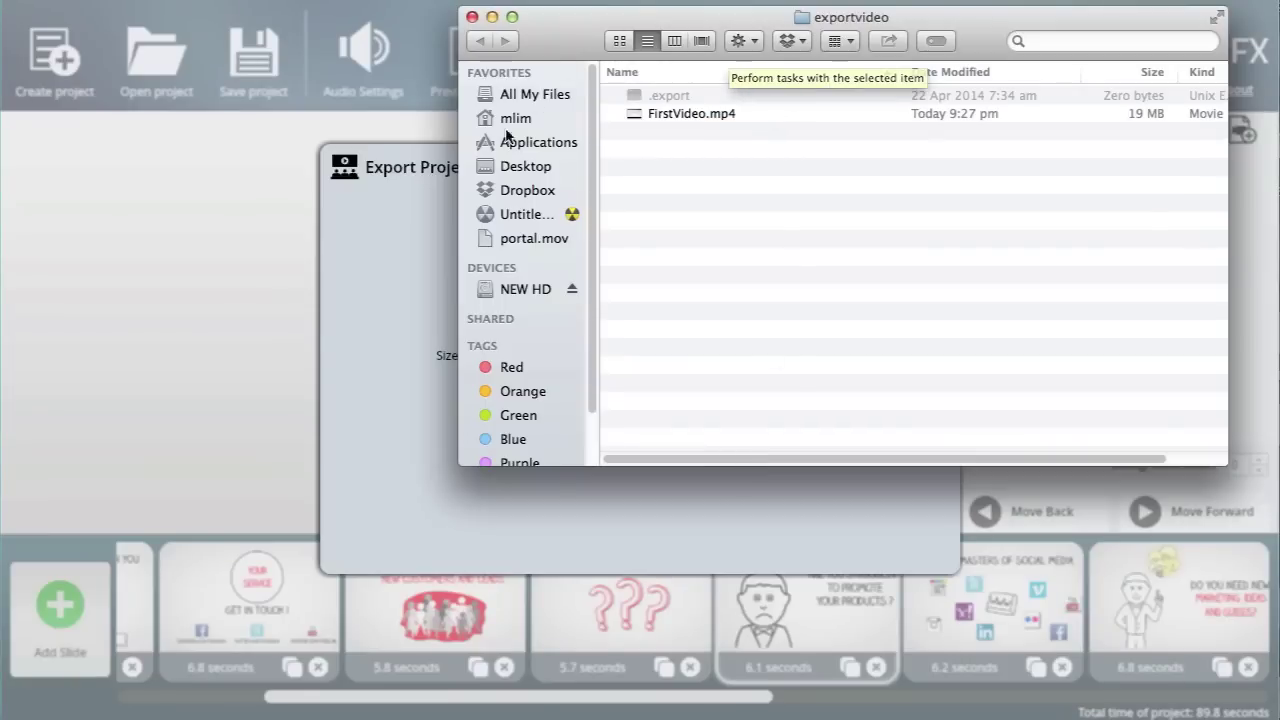
left_click_drag(617, 50, 400, 198)
left_click(470, 264)
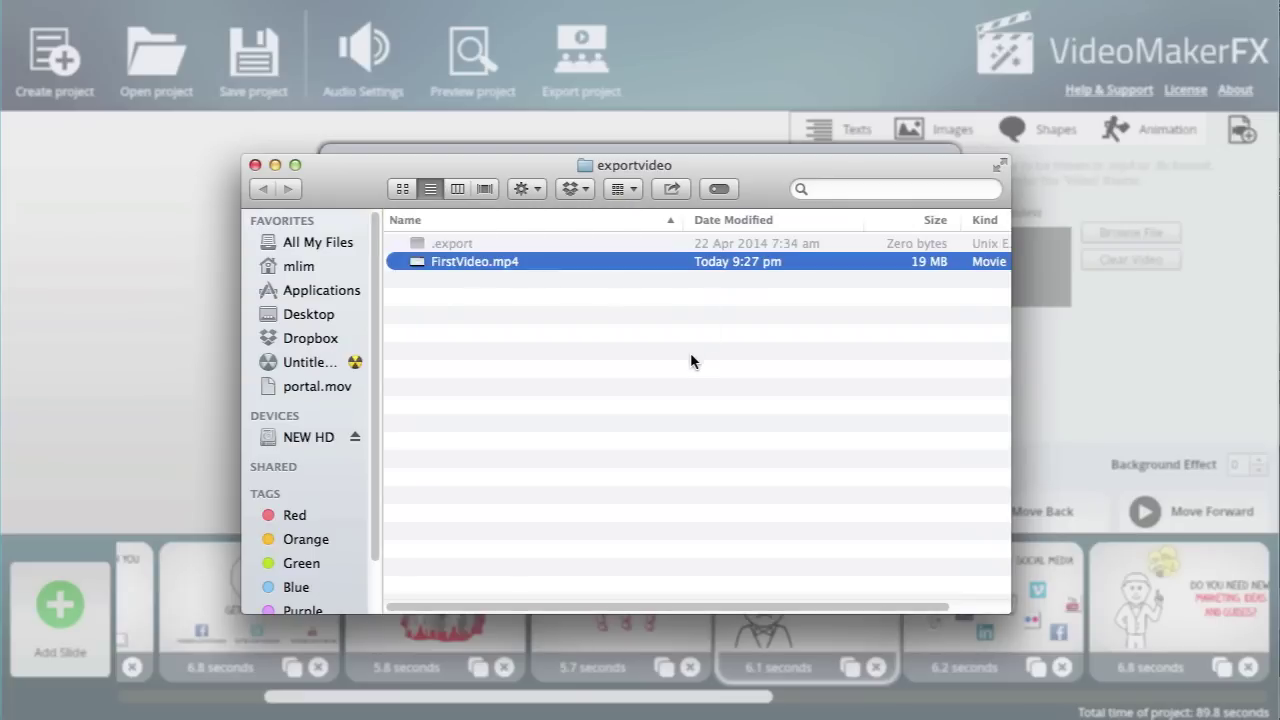
key("space")
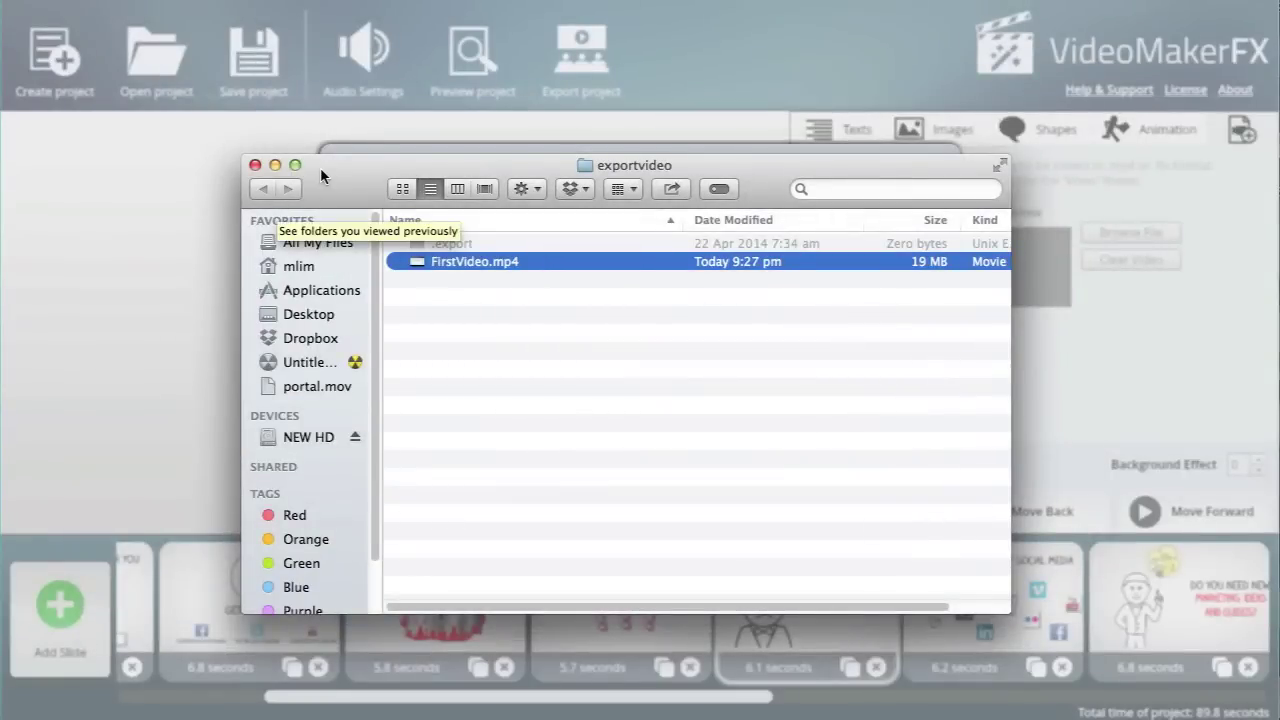
left_click_drag(320, 170, 200, 191)
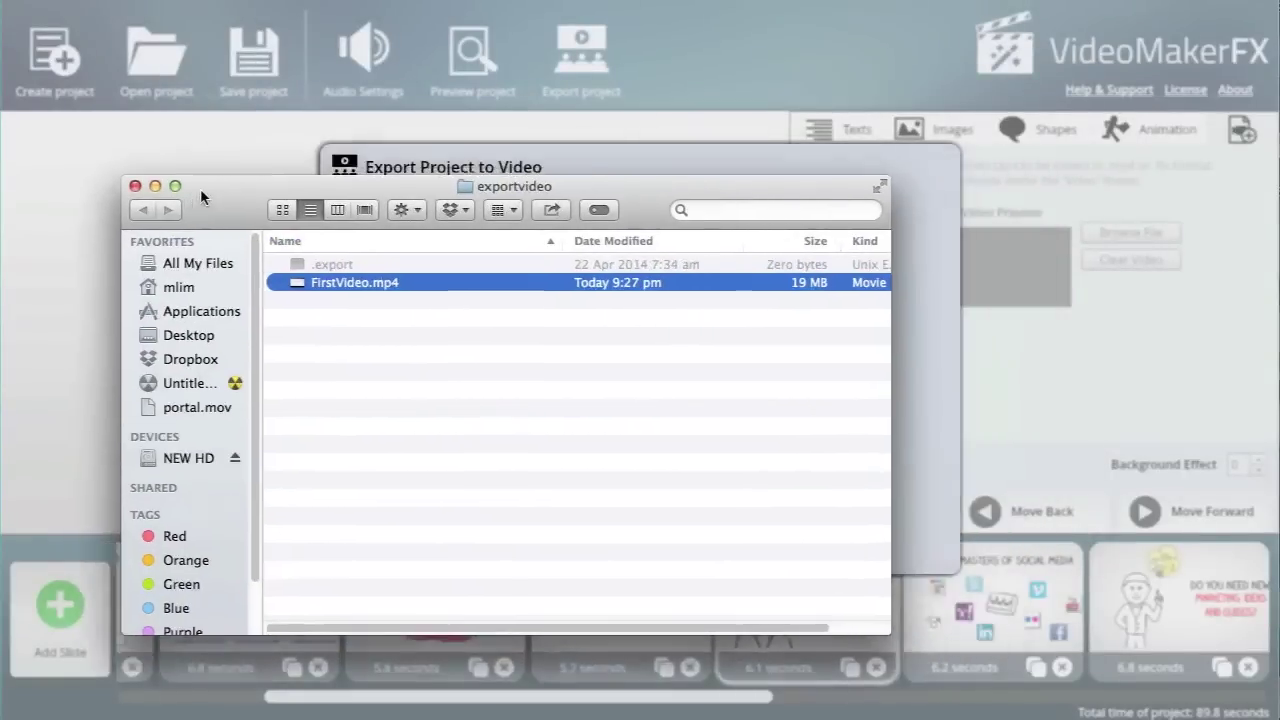
left_click(135, 186)
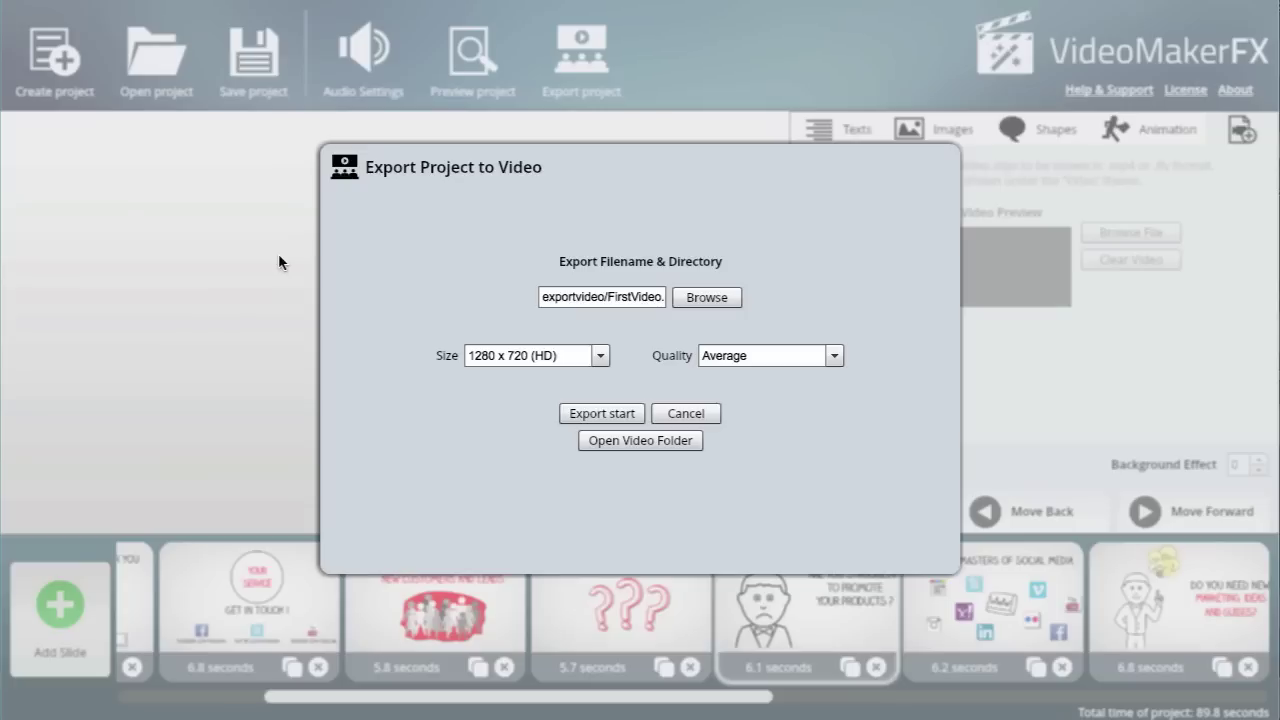
Step: Cancel the Export Project to Video dialog to return to the slide editor
left_click(686, 413)
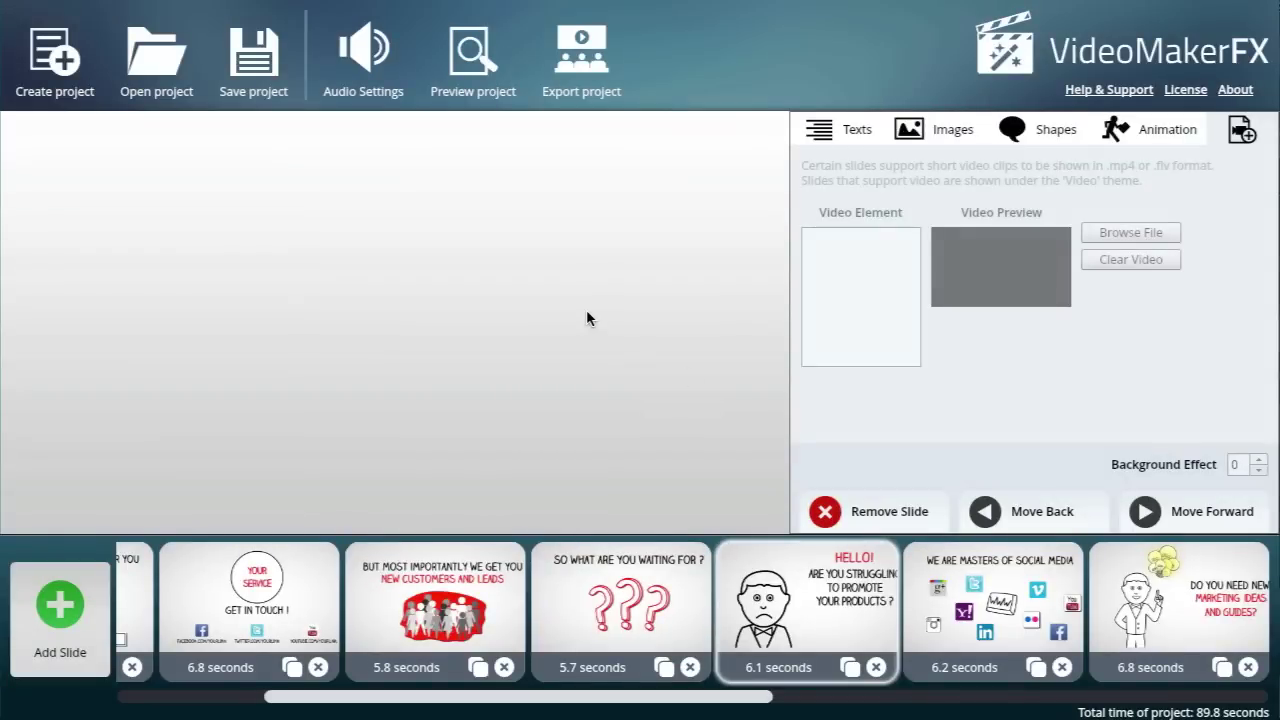